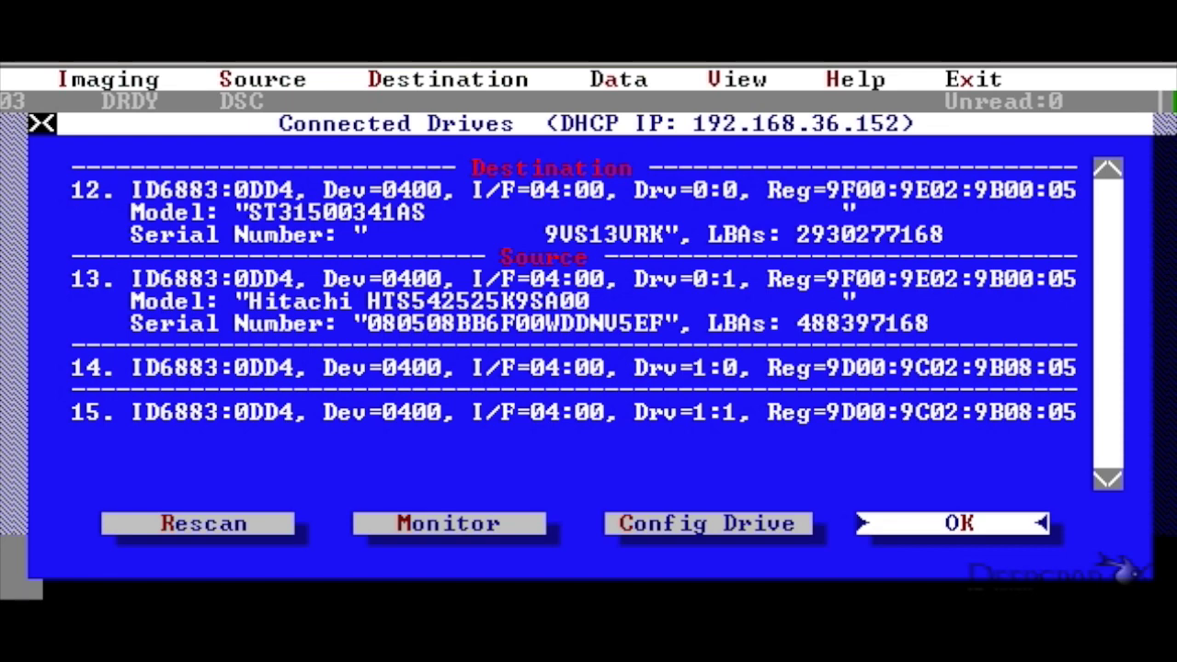
# - Accept the detected Seagate destination and Hitachi HTS542525K9SA00 source drives
pyautogui.press('Return')
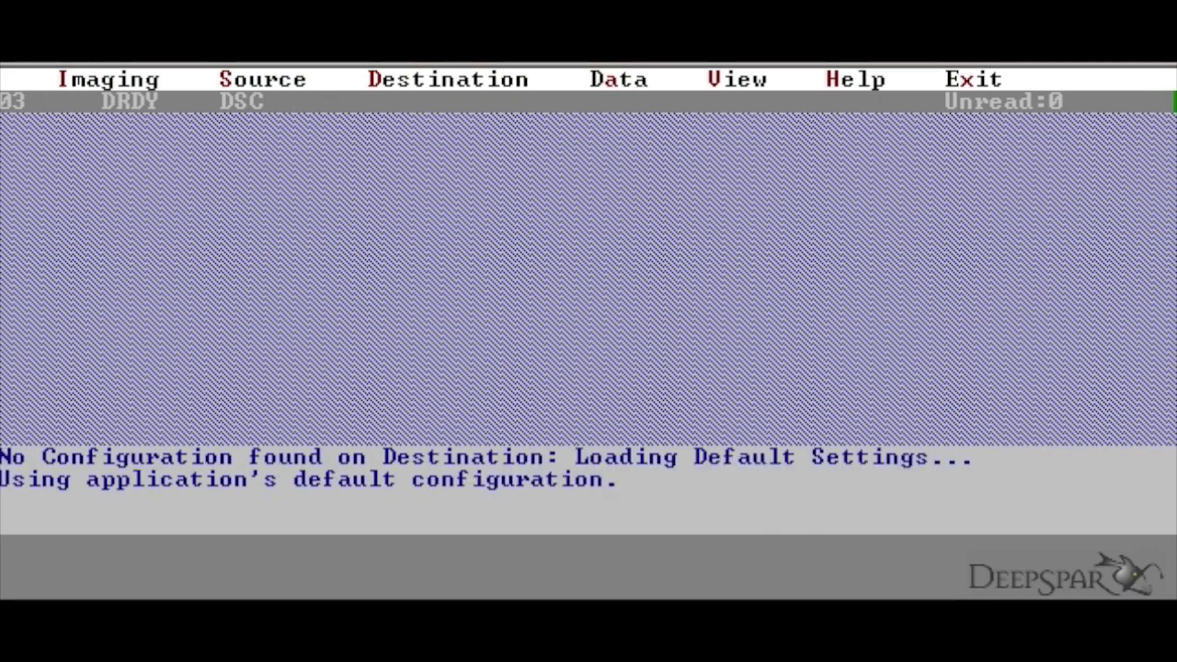
# - Set the destination Project ID to 'Images recovery'
pyautogui.hotkey('alt', 'd')
pyautogui.press('Down')
pyautogui.press('Down')
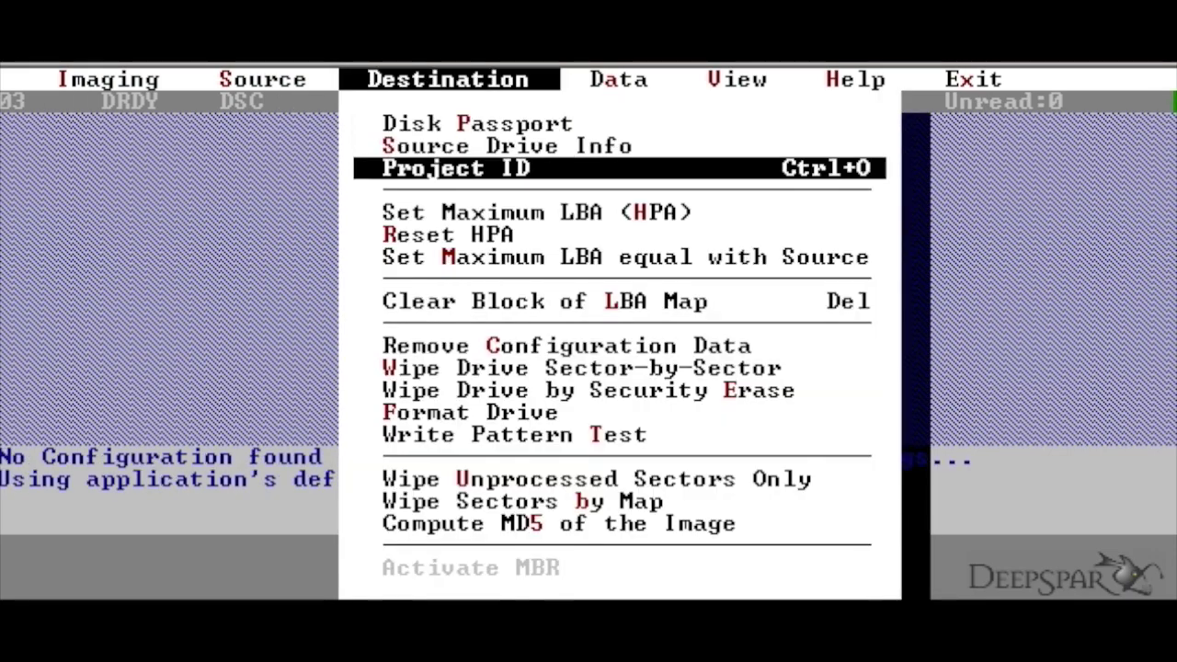
pyautogui.press('Return')
pyautogui.write('I')
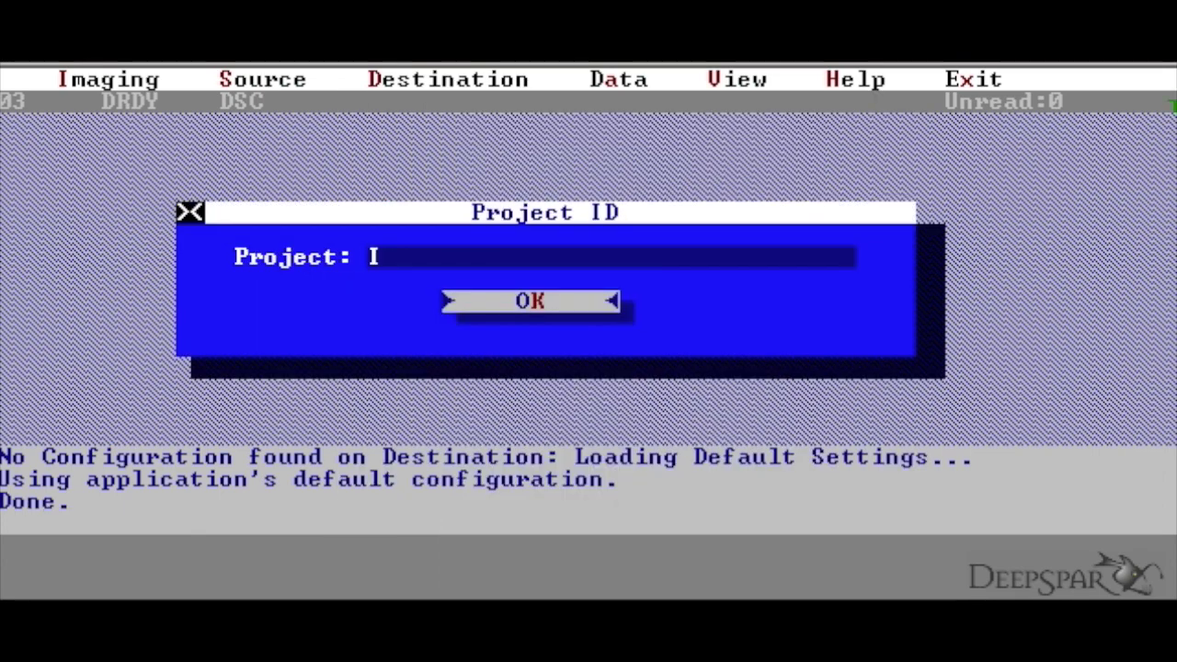
pyautogui.write('mages')
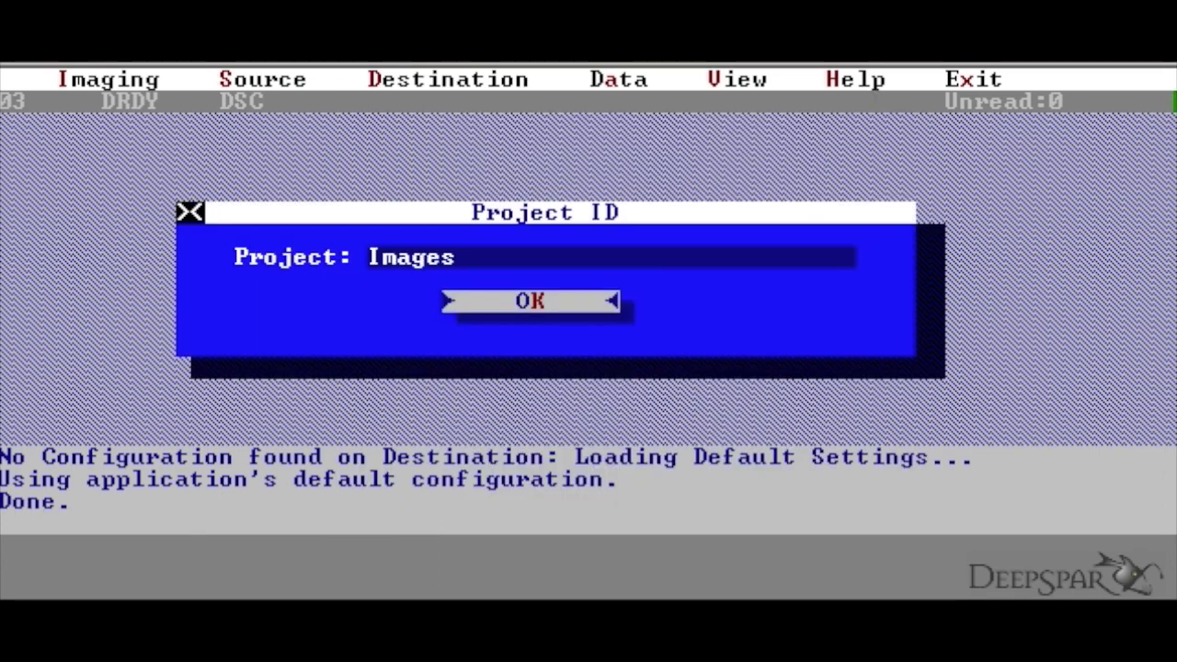
pyautogui.write(' recovery')
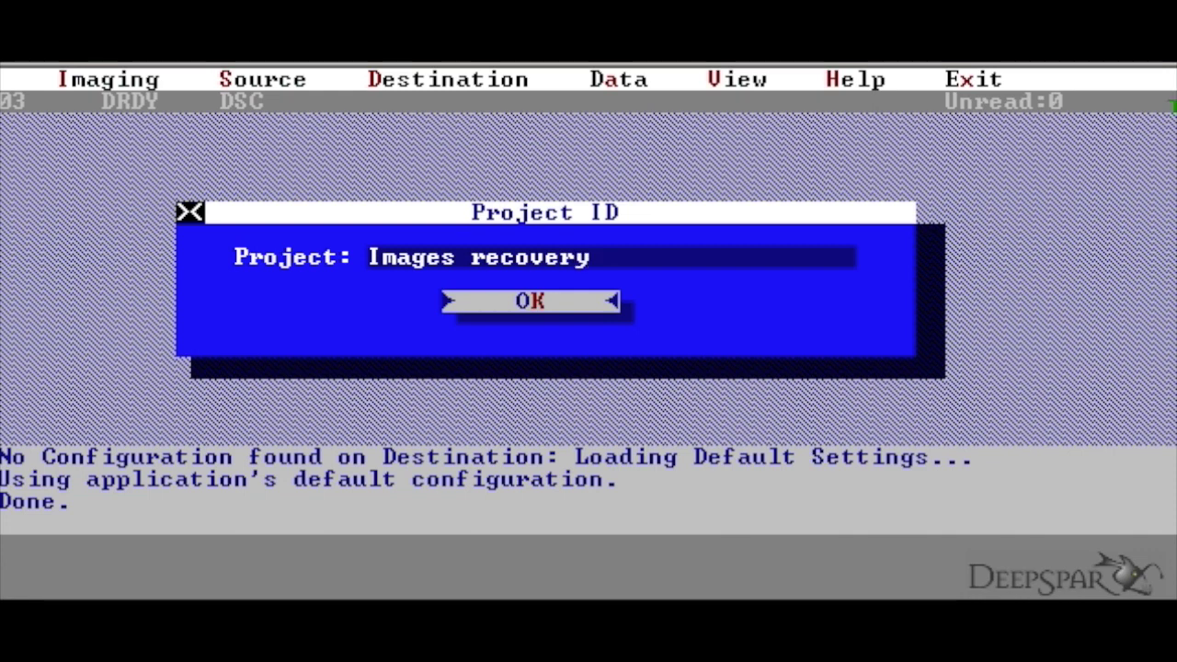
pyautogui.press('Tab')
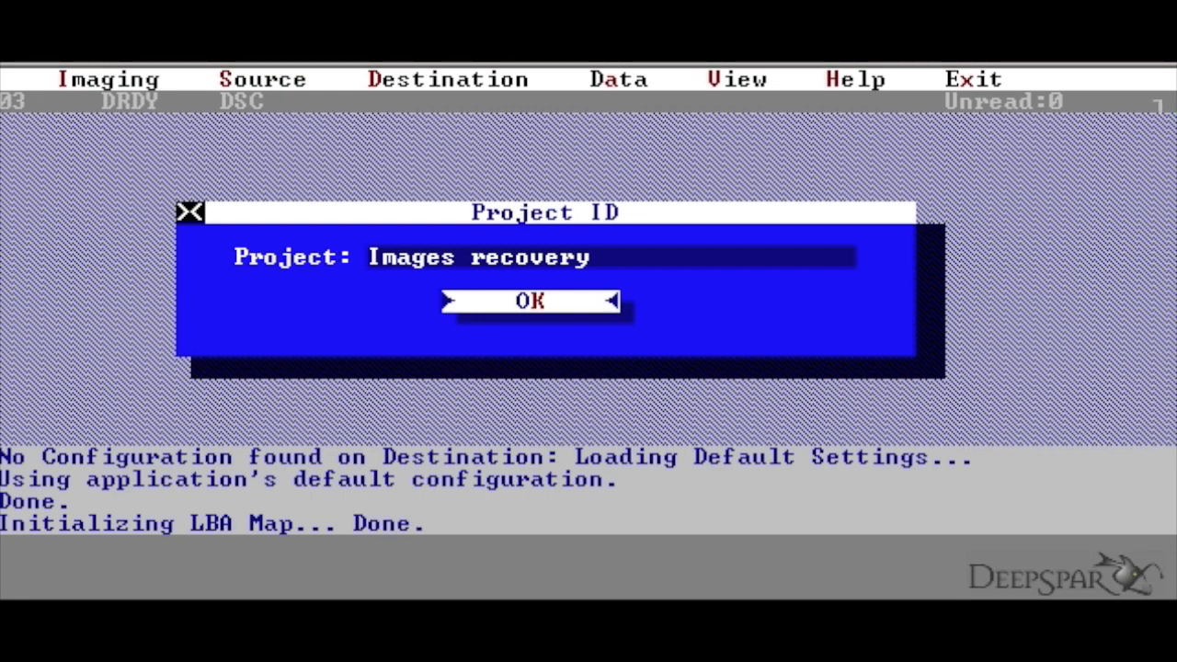
pyautogui.press('Return')
# - Run Drive Preconfiguration on the source drive
pyautogui.hotkey('alt', 's')
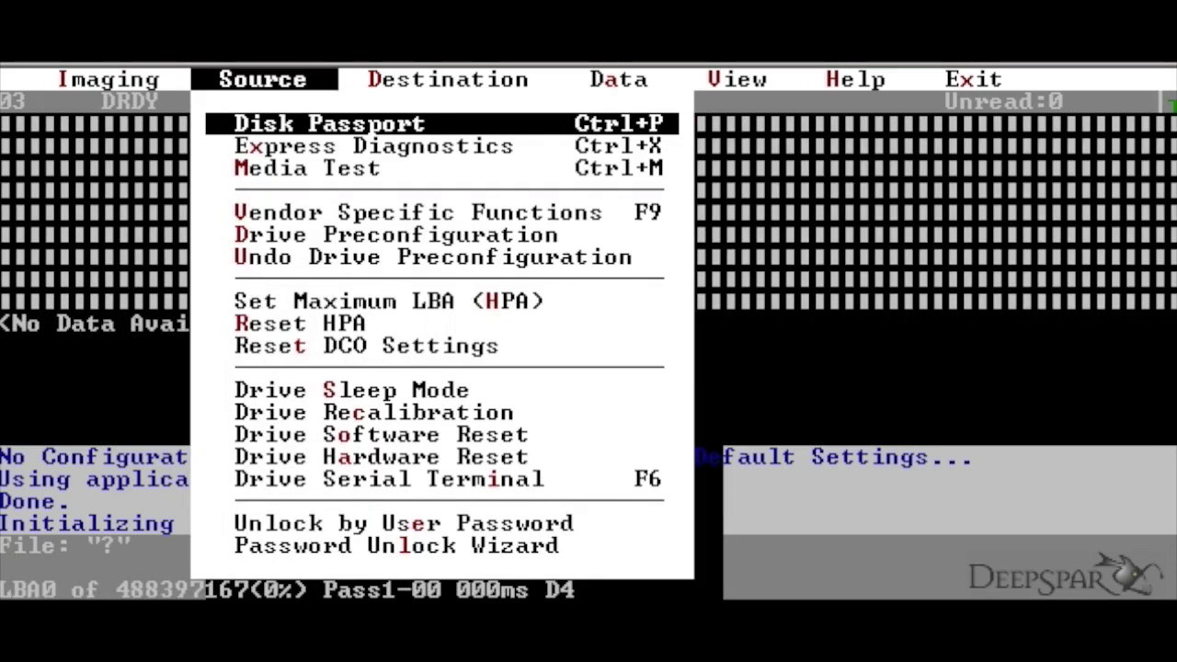
pyautogui.press('Down')
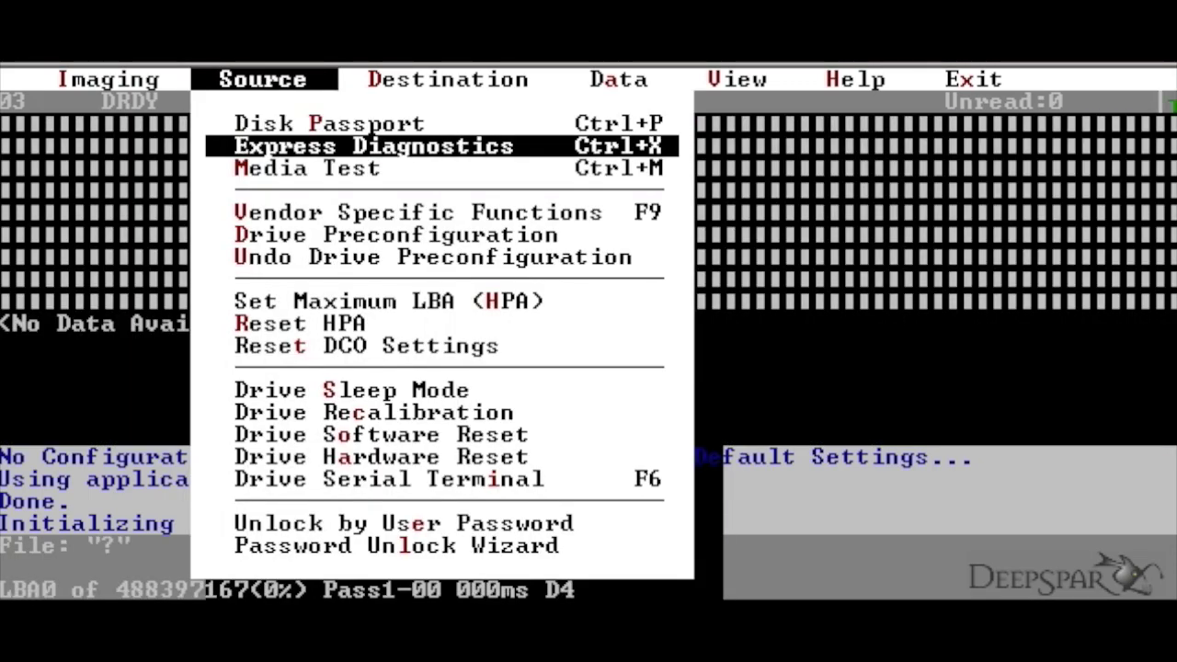
pyautogui.press('Down')
pyautogui.press('Down')
pyautogui.press('Down')
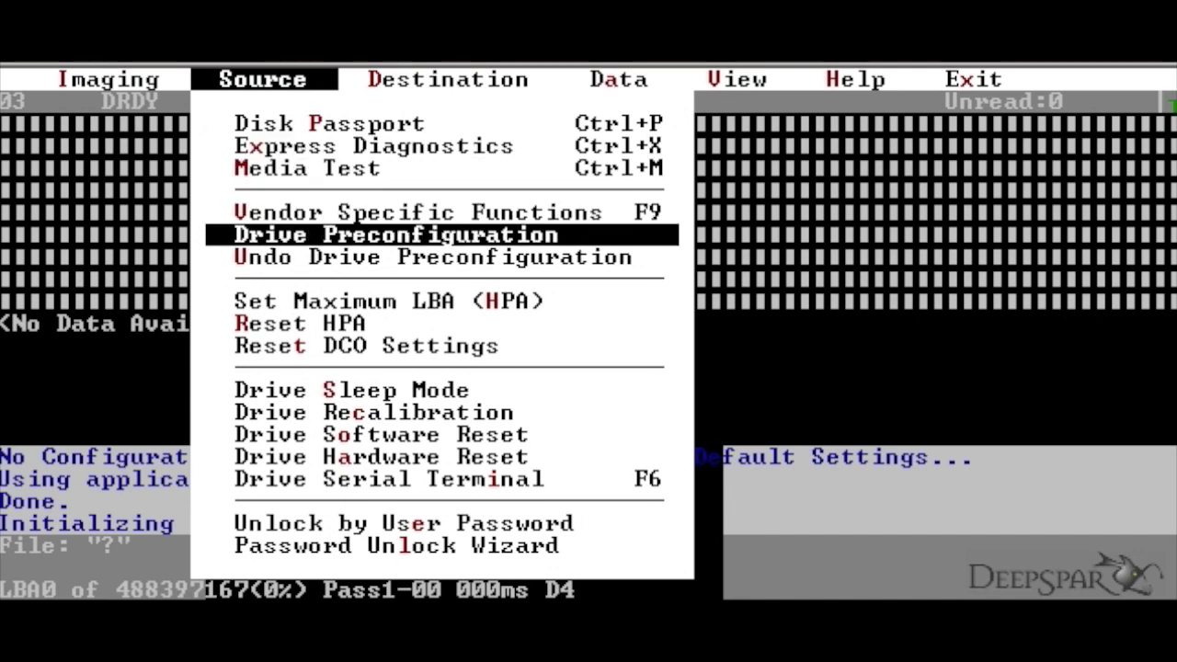
pyautogui.press('Return')
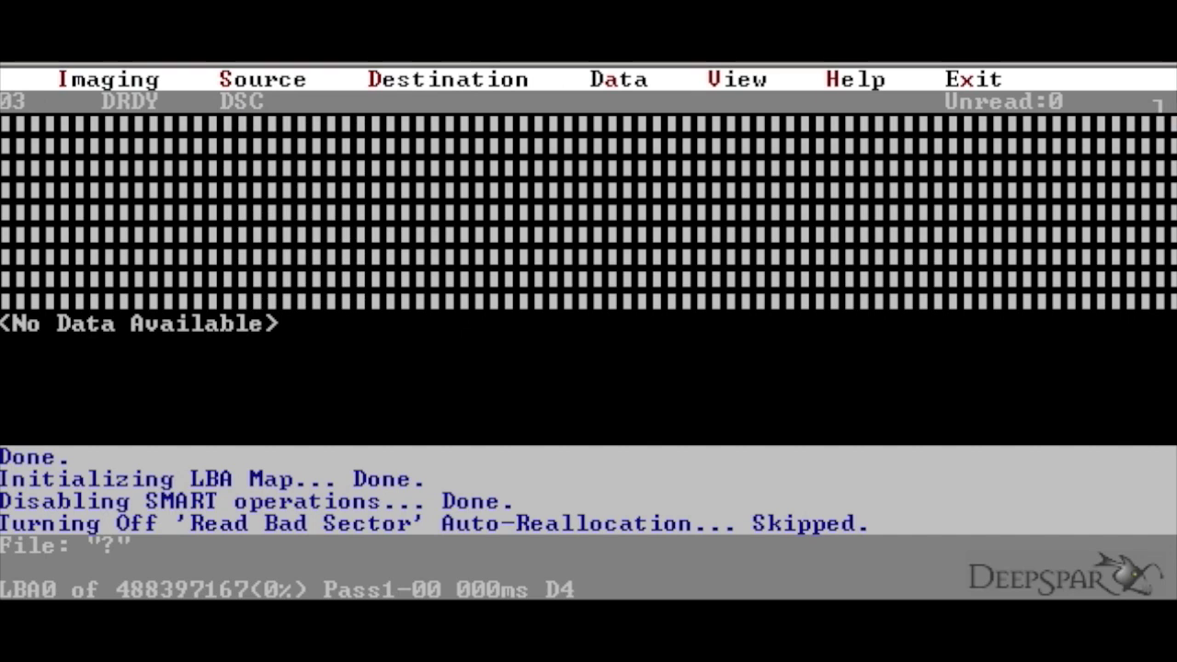
# - Build the source drive's heads map using the IBM-Hitachi drive family
pyautogui.hotkey('alt', 'i')
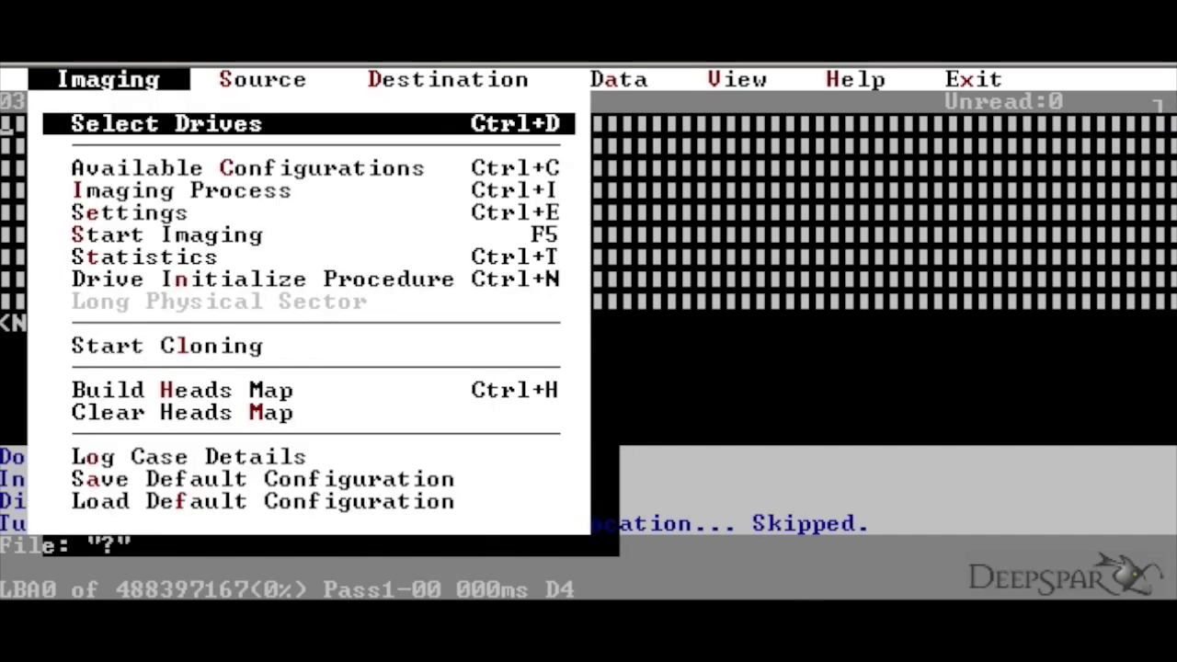
pyautogui.press('Down')
pyautogui.press('Down')
pyautogui.press('Down')
pyautogui.press('Down')
pyautogui.press('Down')
pyautogui.press('Down')
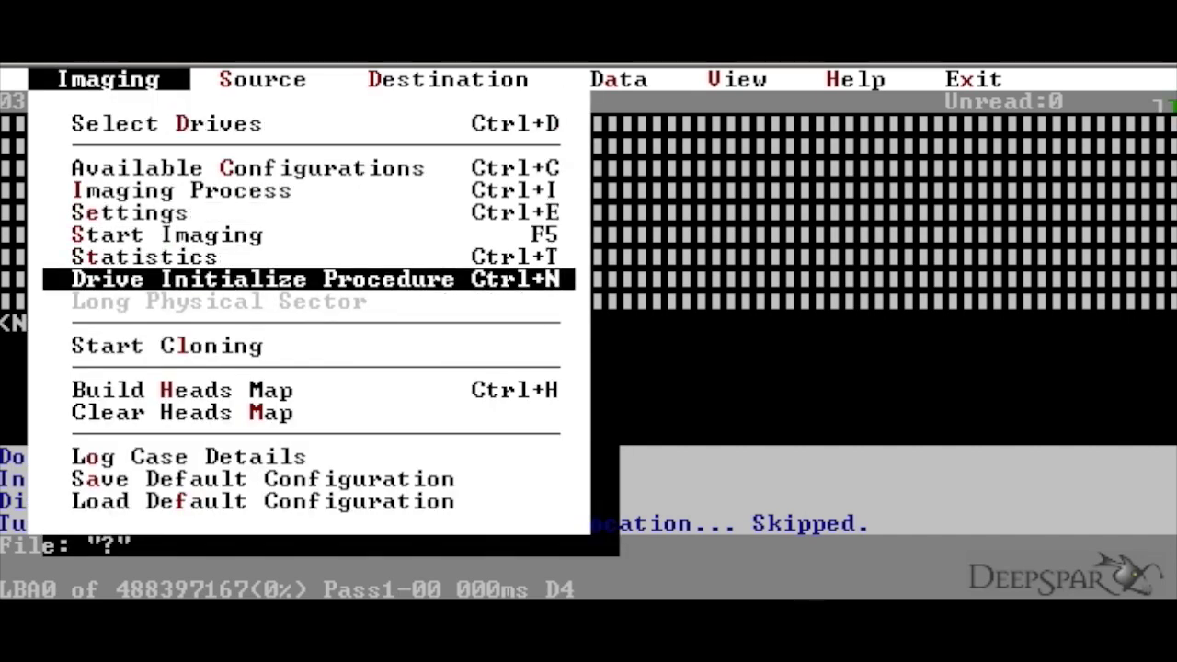
pyautogui.press('Down')
pyautogui.press('Down')
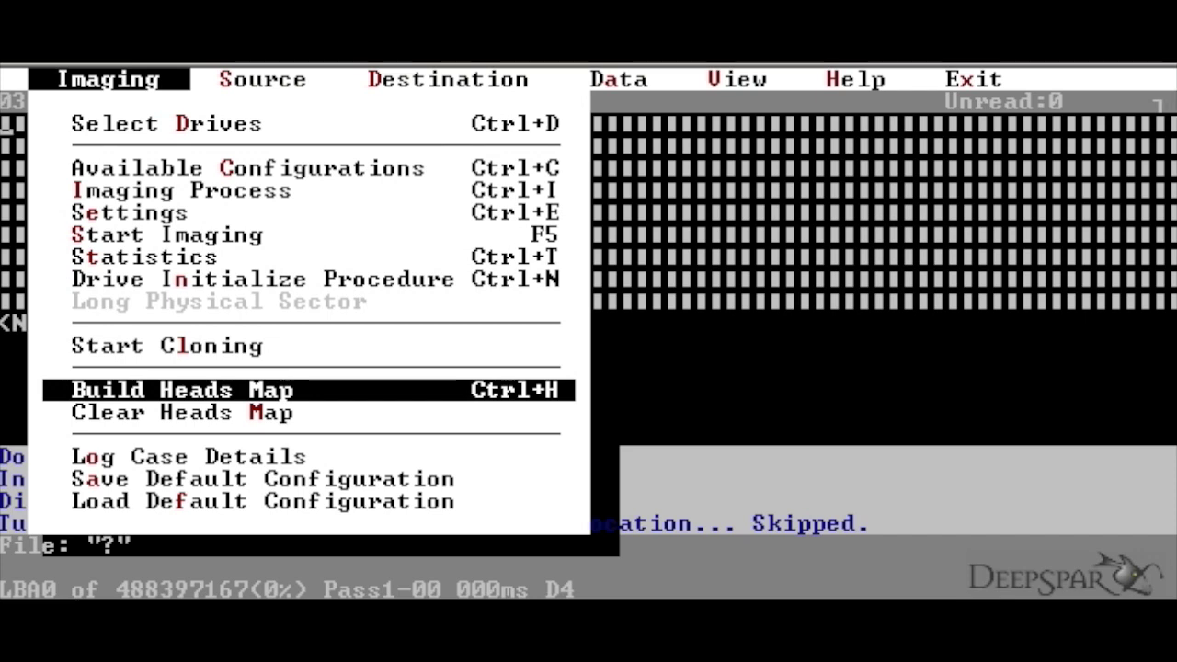
pyautogui.press('Return')
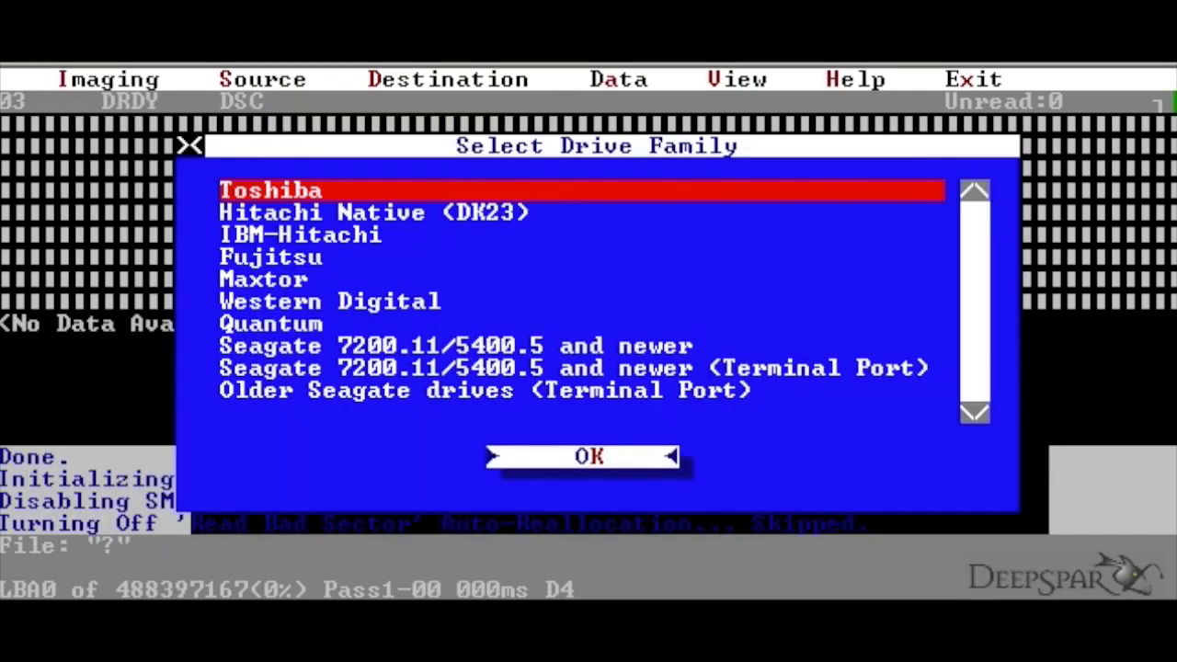
pyautogui.press('Down')
pyautogui.press('Down')
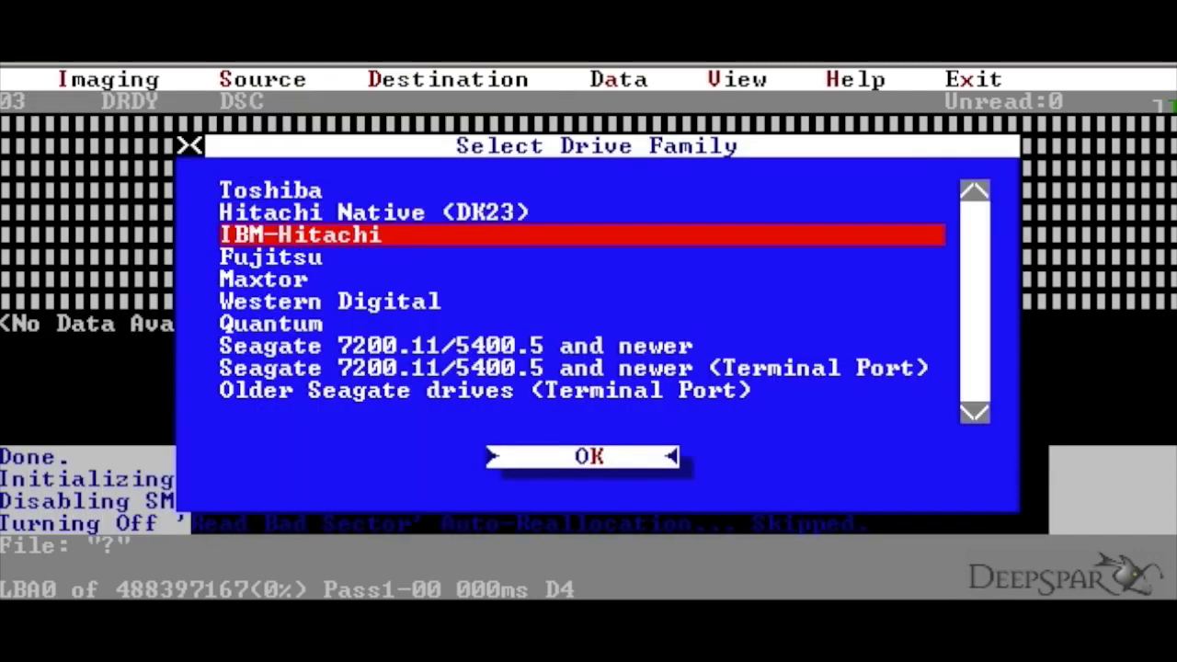
pyautogui.press('Return')
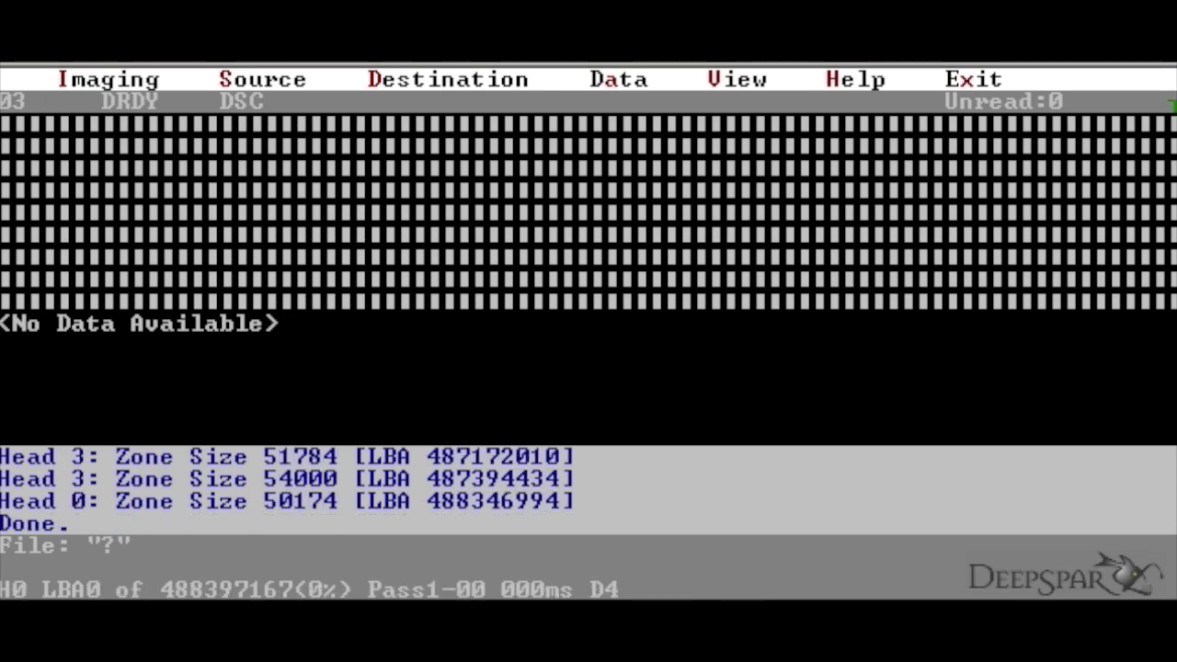
# - Run a source Media Test with 10000 read timeout, then close the results
pyautogui.hotkey('alt', 's')
pyautogui.press('Down')
pyautogui.press('Down')
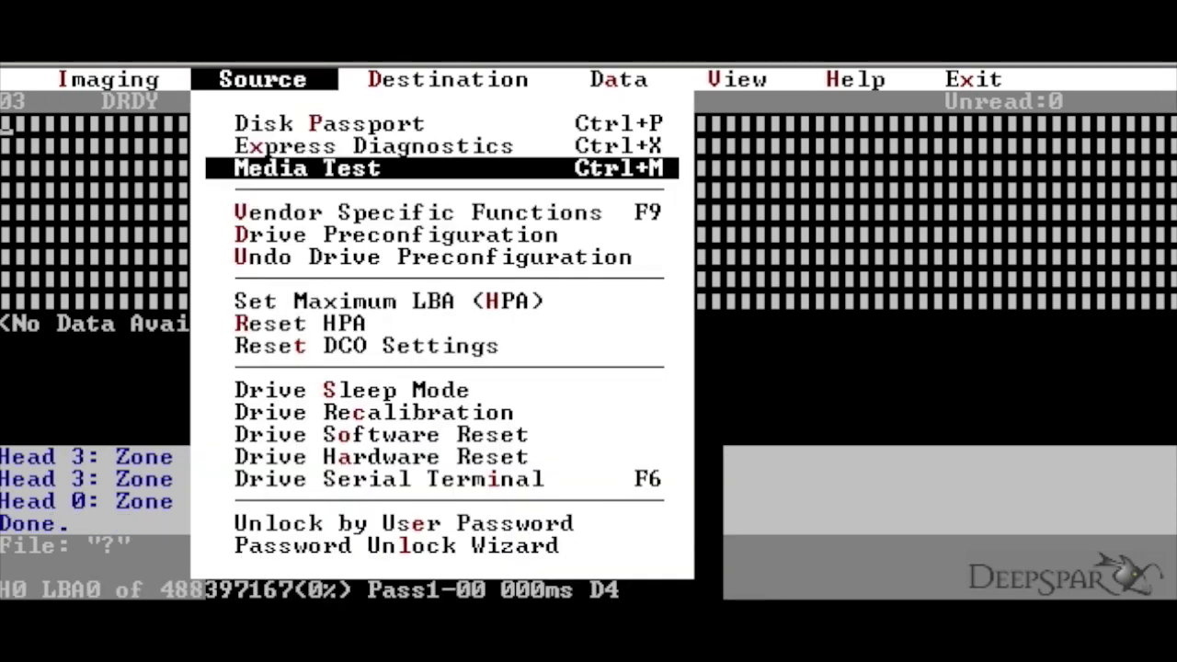
pyautogui.press('Return')
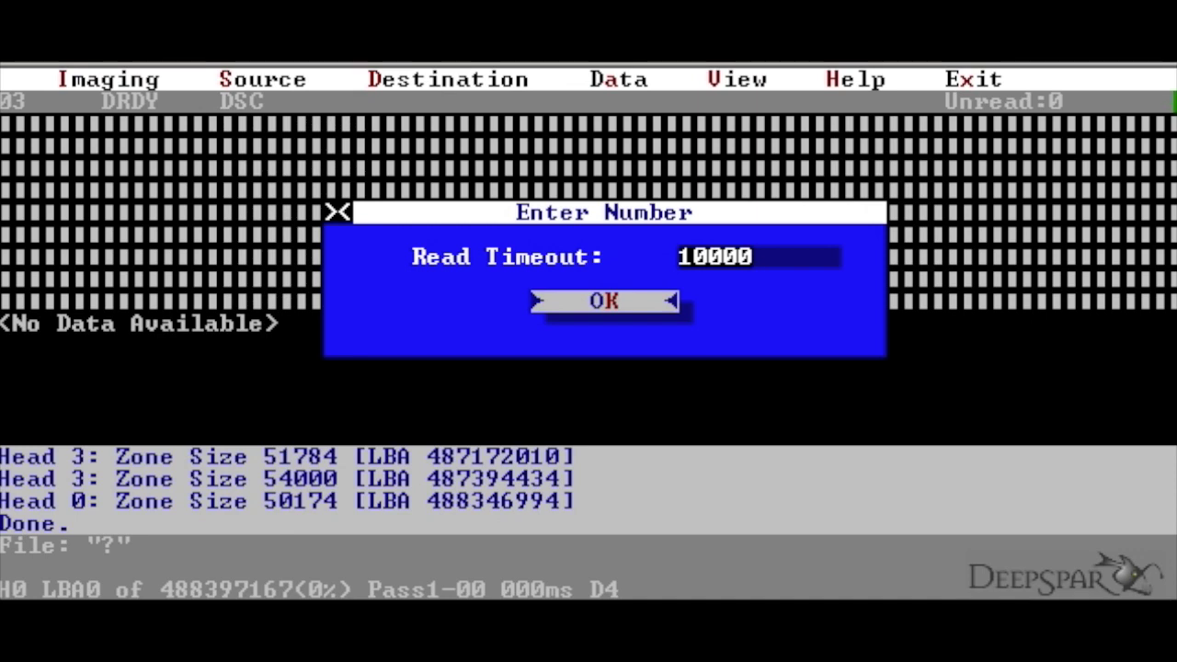
pyautogui.press('Return')
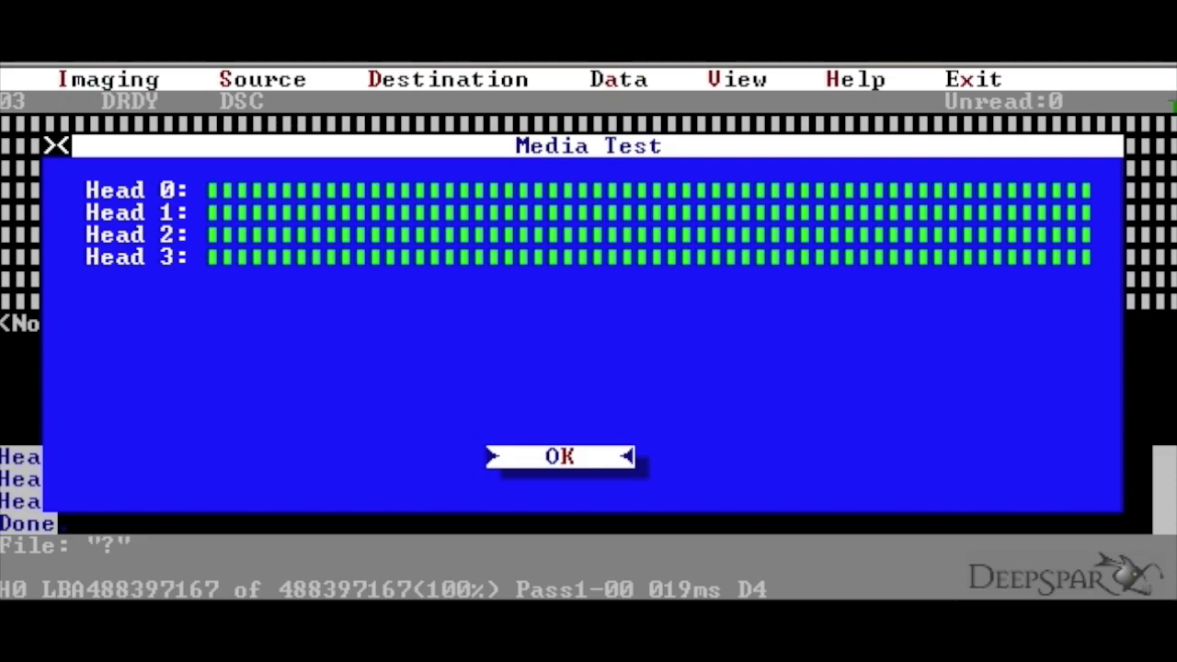
pyautogui.press('Return')
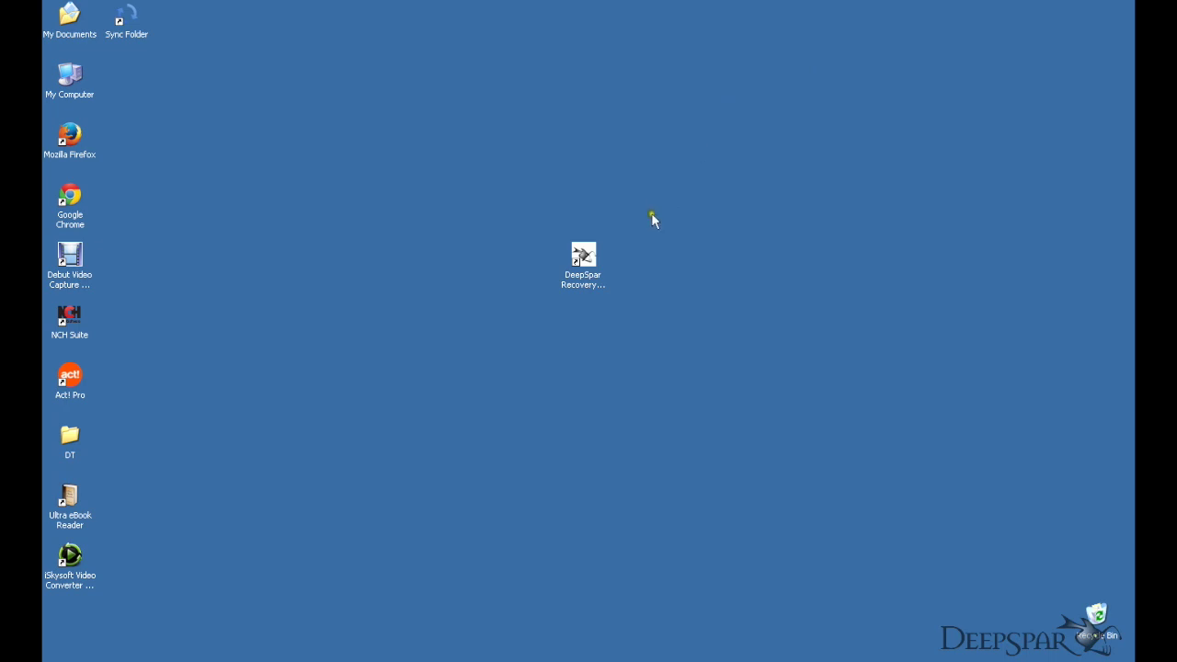
# - Launch DeepSpar Recovery Environment and create the Images-recovery project from the DDI image
pyautogui.doubleClick(579, 273)
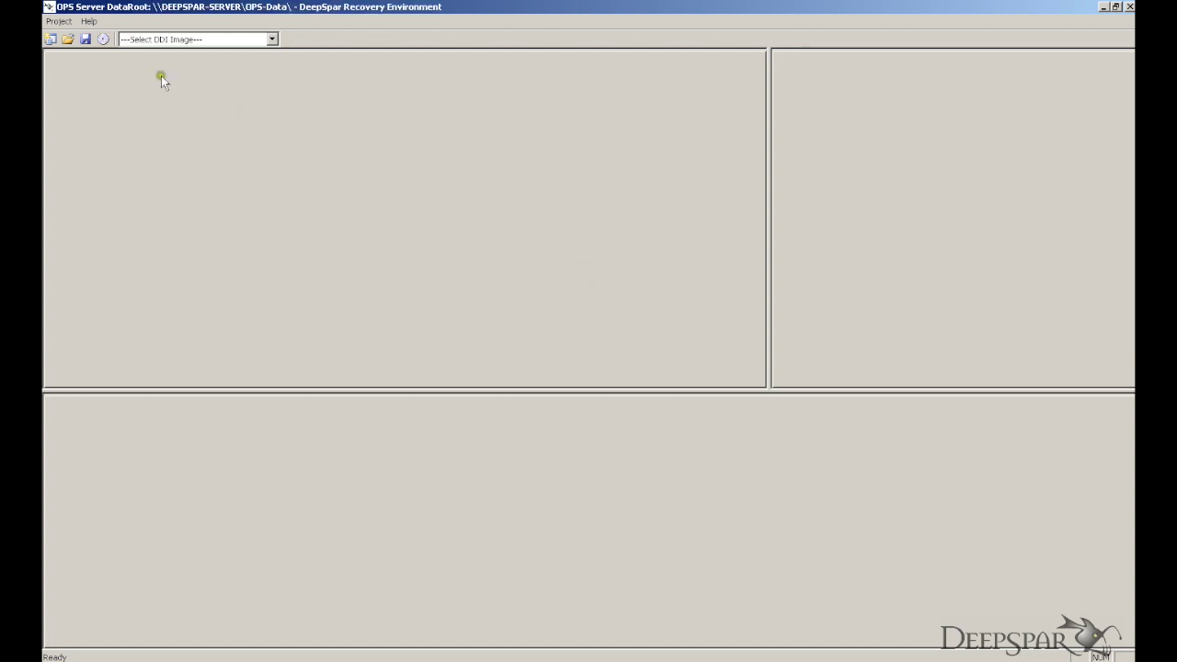
pyautogui.click(173, 40)
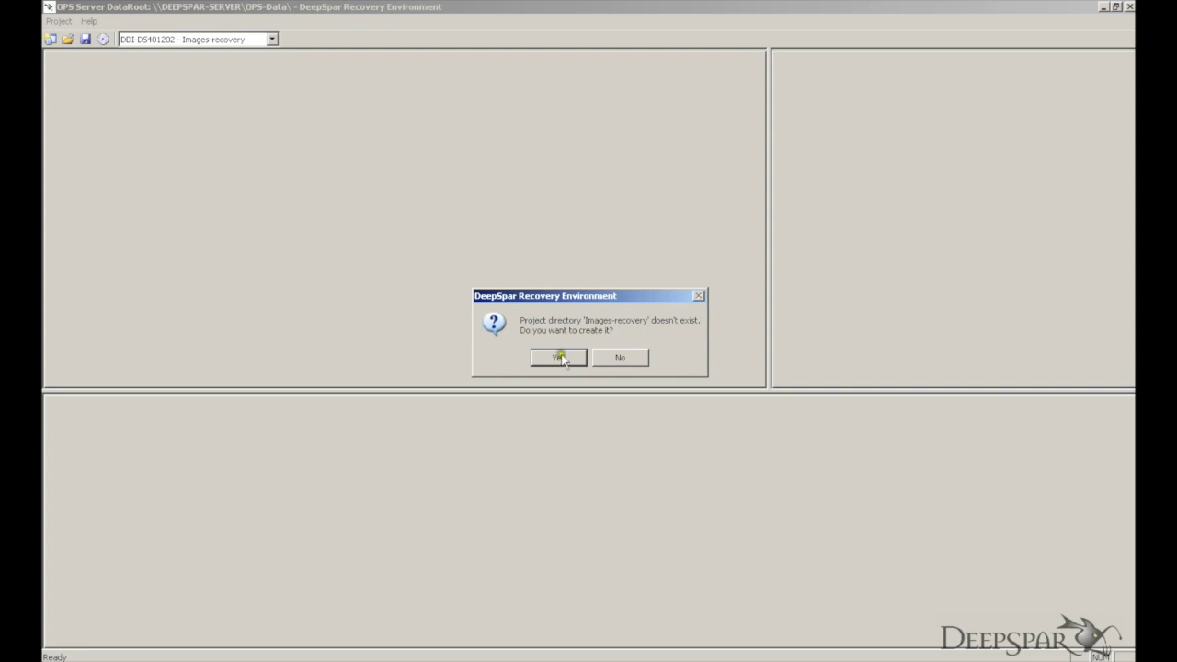
pyautogui.click(561, 359)
pyautogui.click(685, 521)
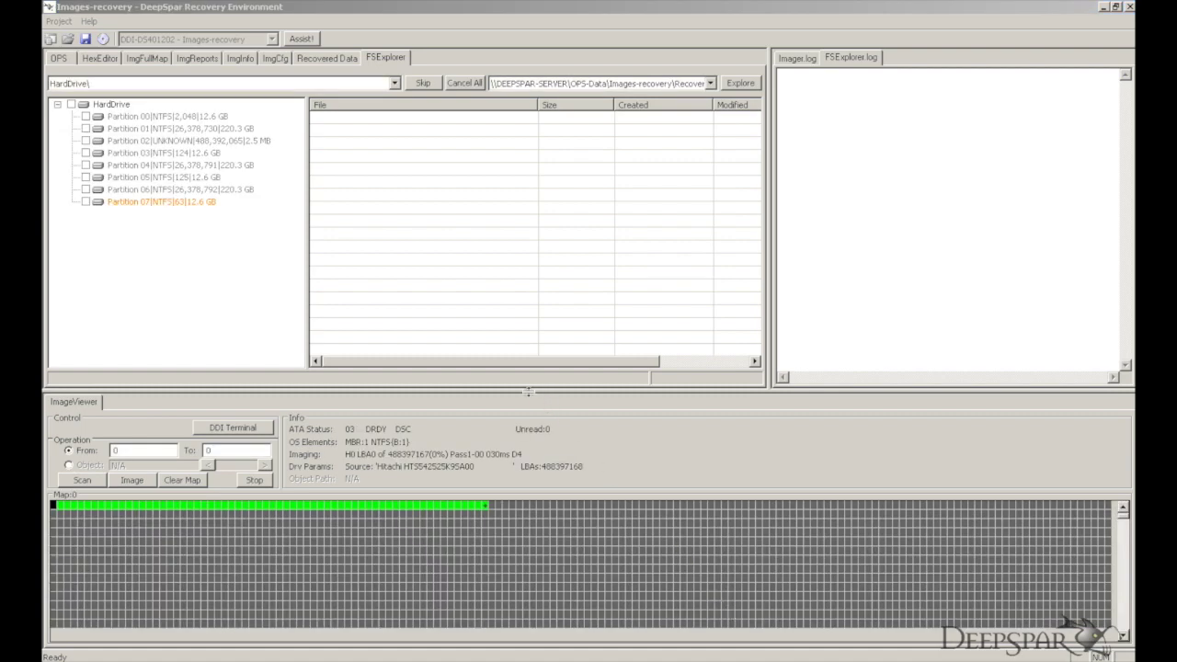
# - Open the DDI terminal console, move it to the right, and select Partition 01
pyautogui.click(257, 427)
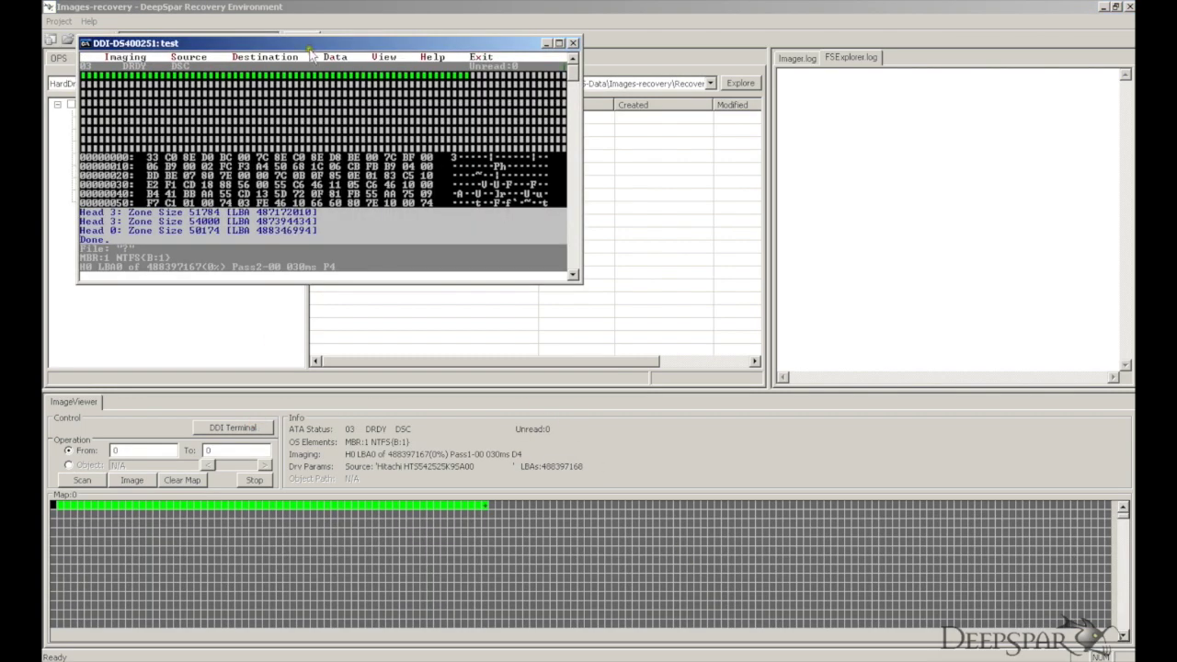
pyautogui.moveTo(302, 42)
pyautogui.mouseDown()
pyautogui.moveTo(834, 73)
pyautogui.moveTo(845, 198)
pyautogui.mouseUp()
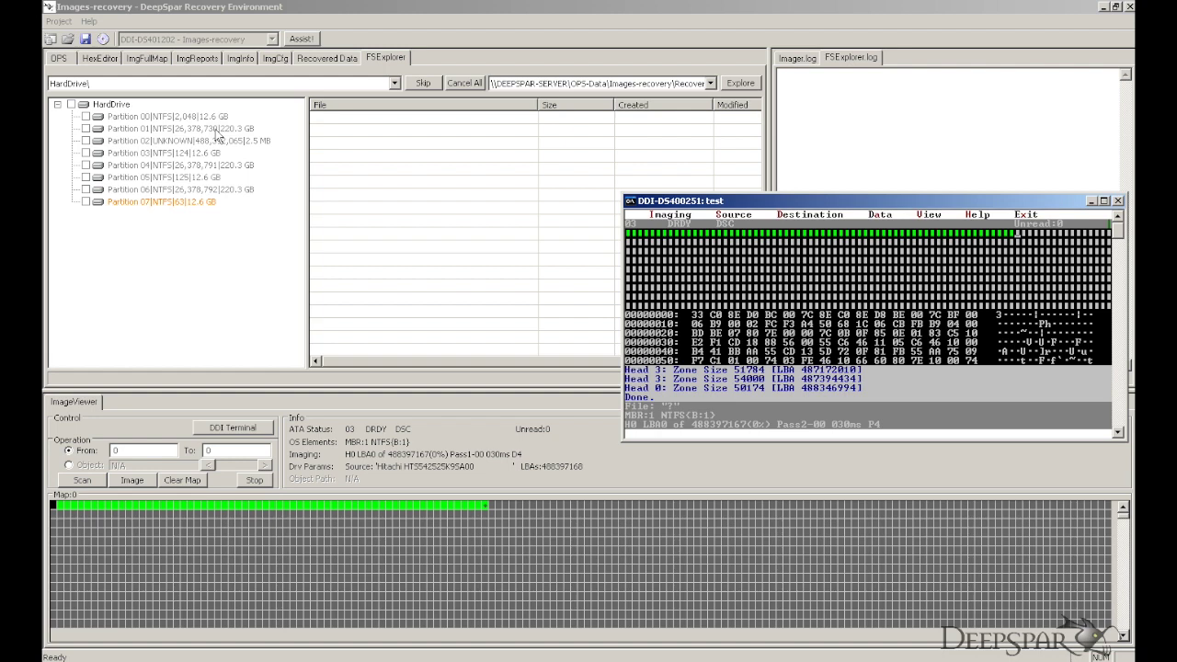
pyautogui.click(217, 131)
# - Run an NTFS filesystem scan of Partition 01 and open the resulting FOUND folder
pyautogui.doubleClick(217, 131)
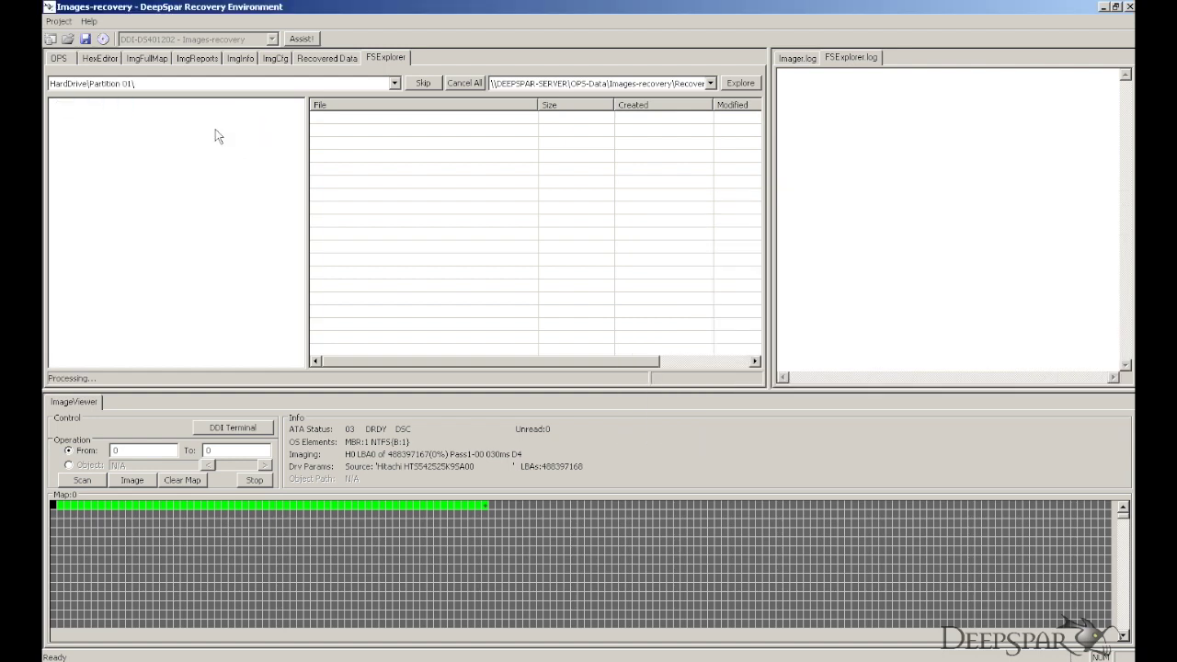
pyautogui.rightClick(210, 128)
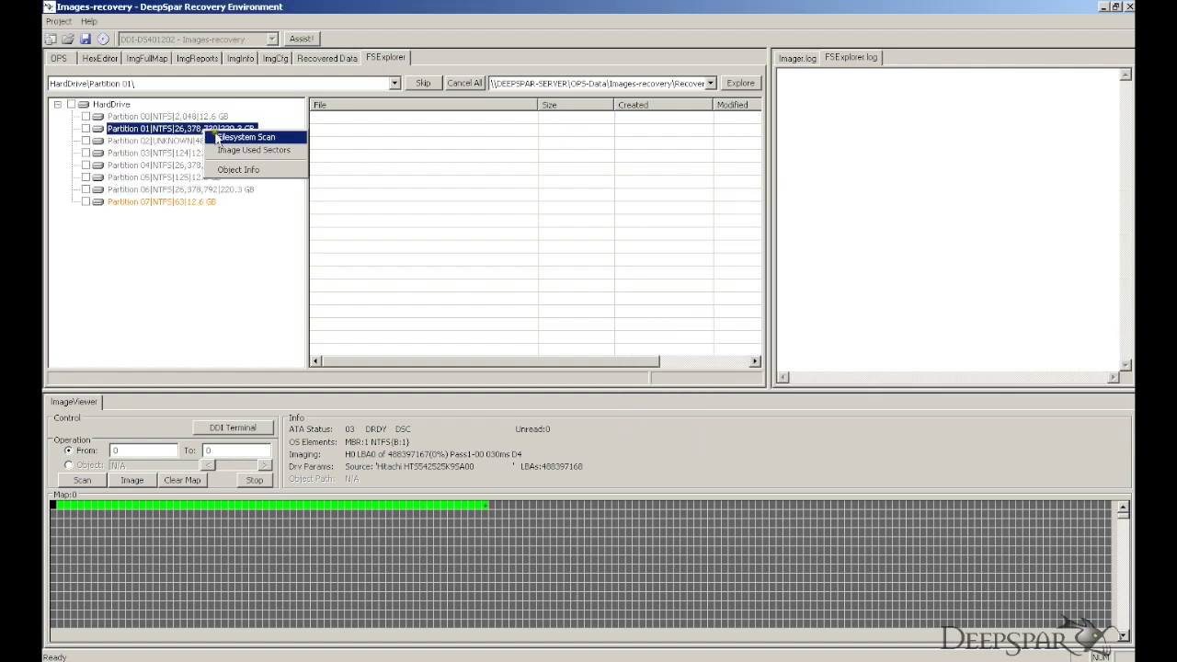
pyautogui.click(217, 137)
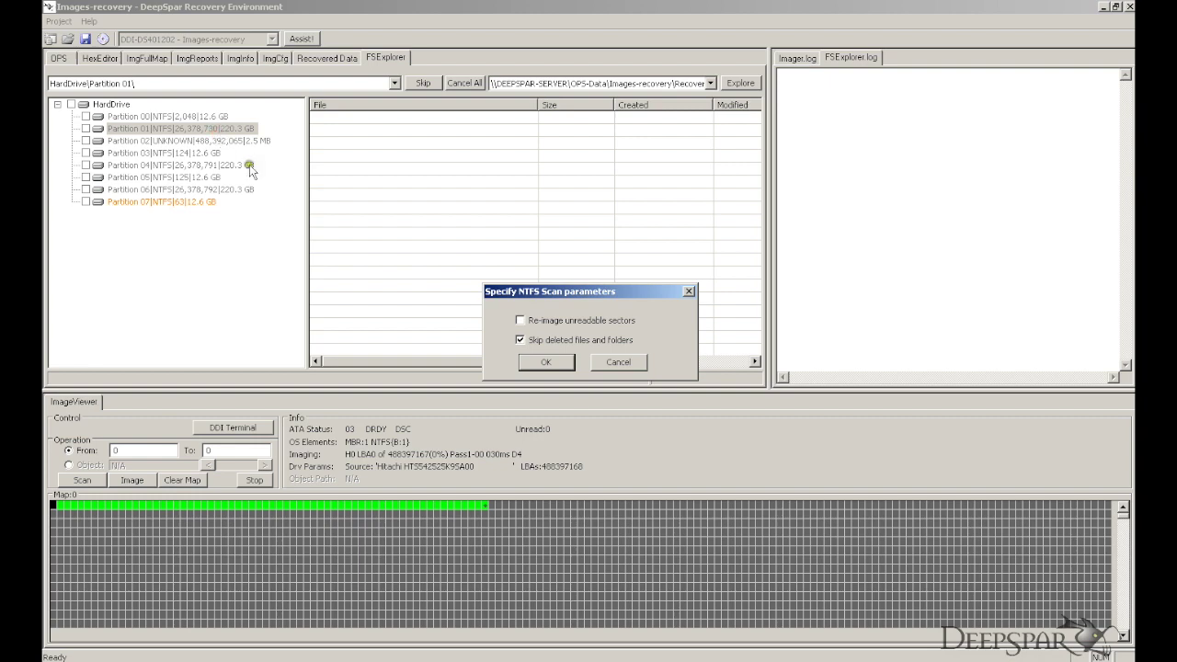
pyautogui.click(560, 364)
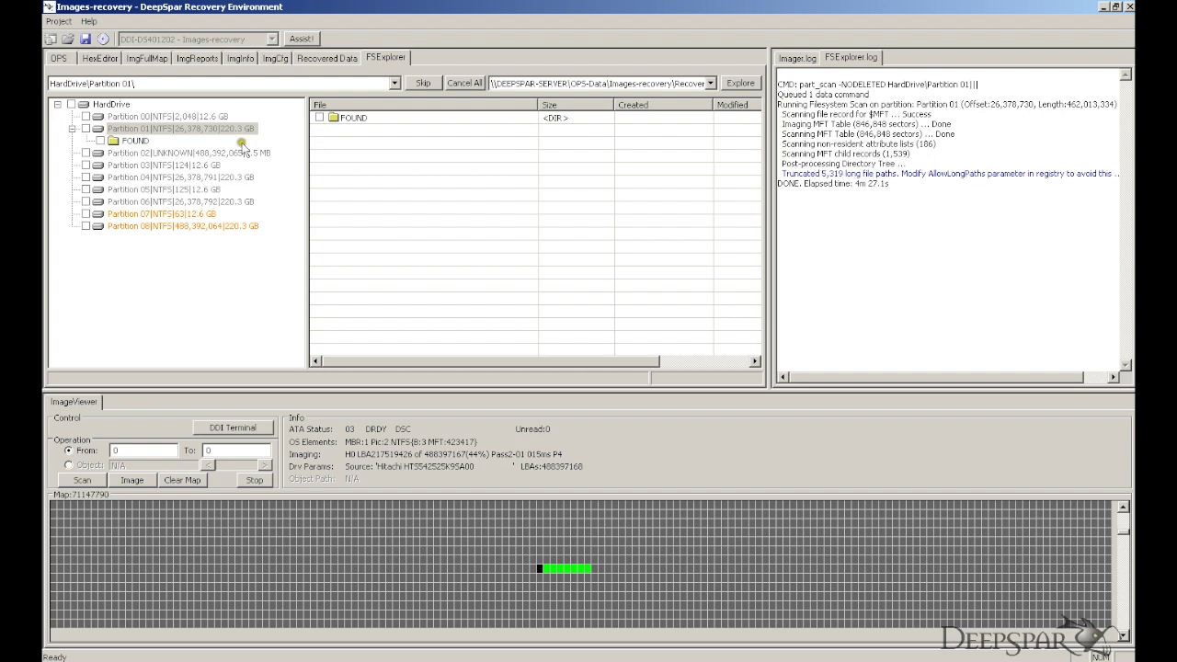
pyautogui.doubleClick(130, 141)
# - Search the FOUND root for *.jpg;*.gif;*.bmp;*.png files and open the Adam folder
pyautogui.doubleClick(129, 152)
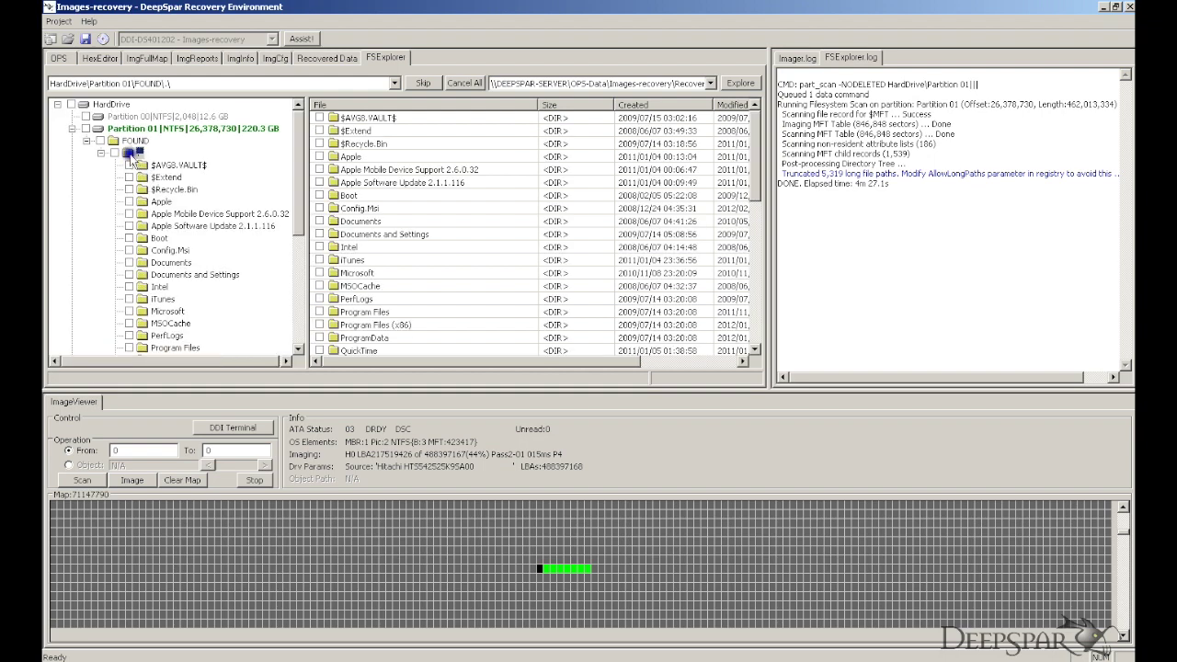
pyautogui.rightClick(133, 159)
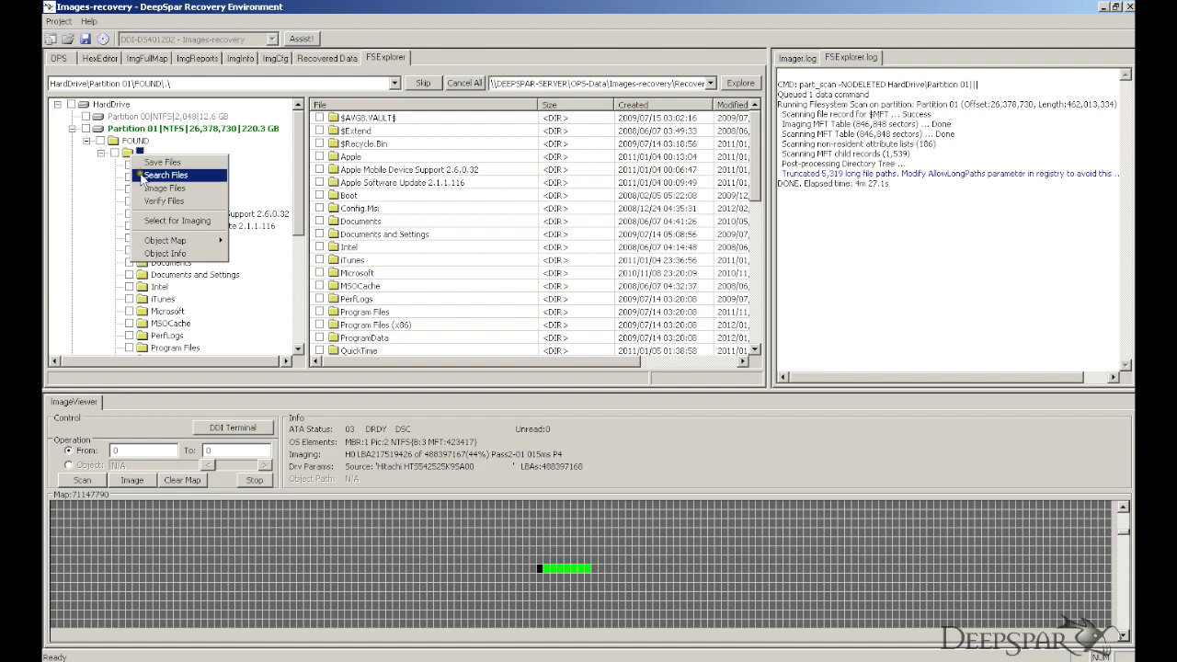
pyautogui.click(140, 175)
pyautogui.write('*.jpg;*.gif;*.bmp;*.png')
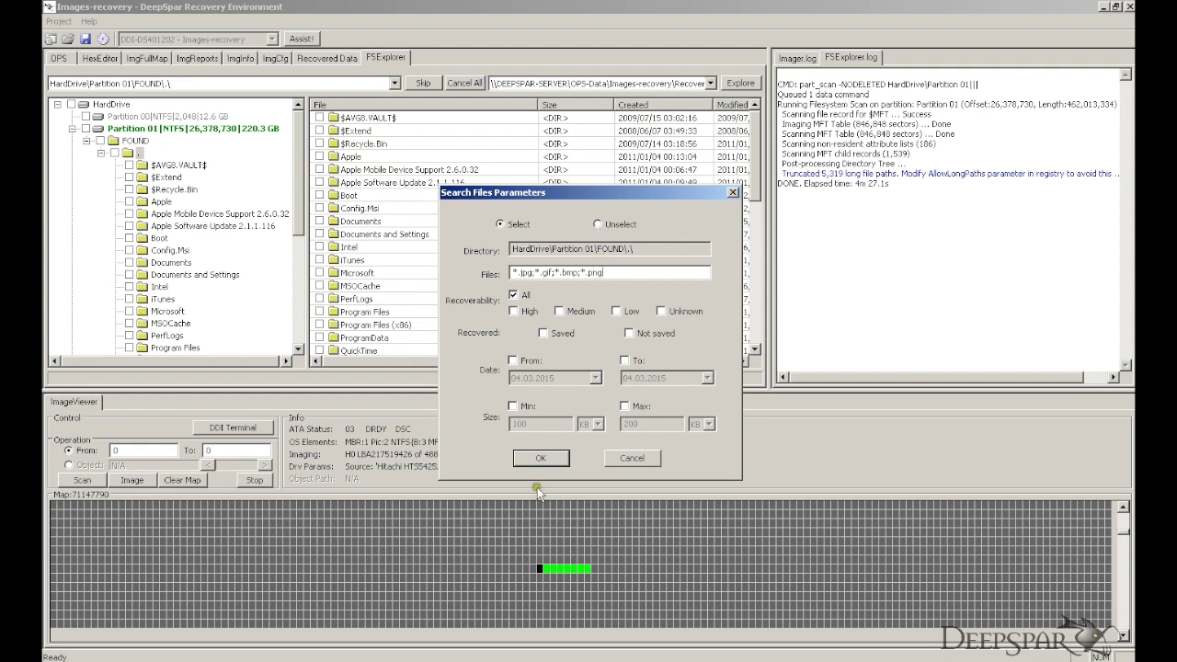
pyautogui.click(541, 458)
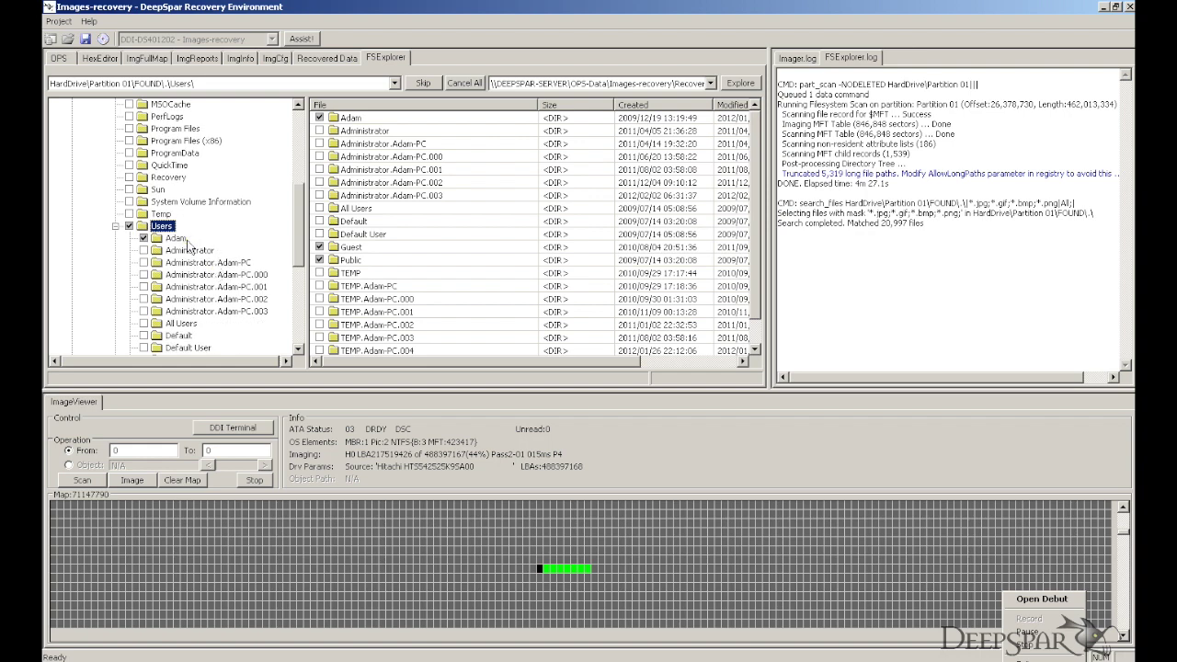
pyautogui.click(188, 242)
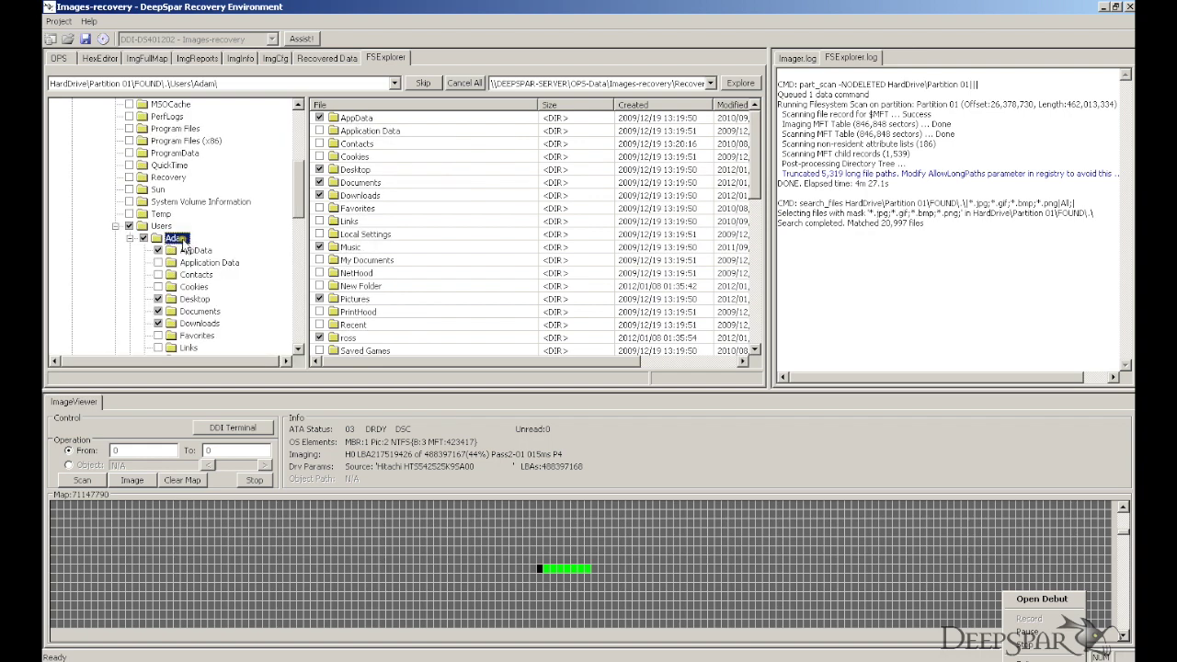
pyautogui.moveTo(755, 192); pyautogui.dragTo(766, 304)
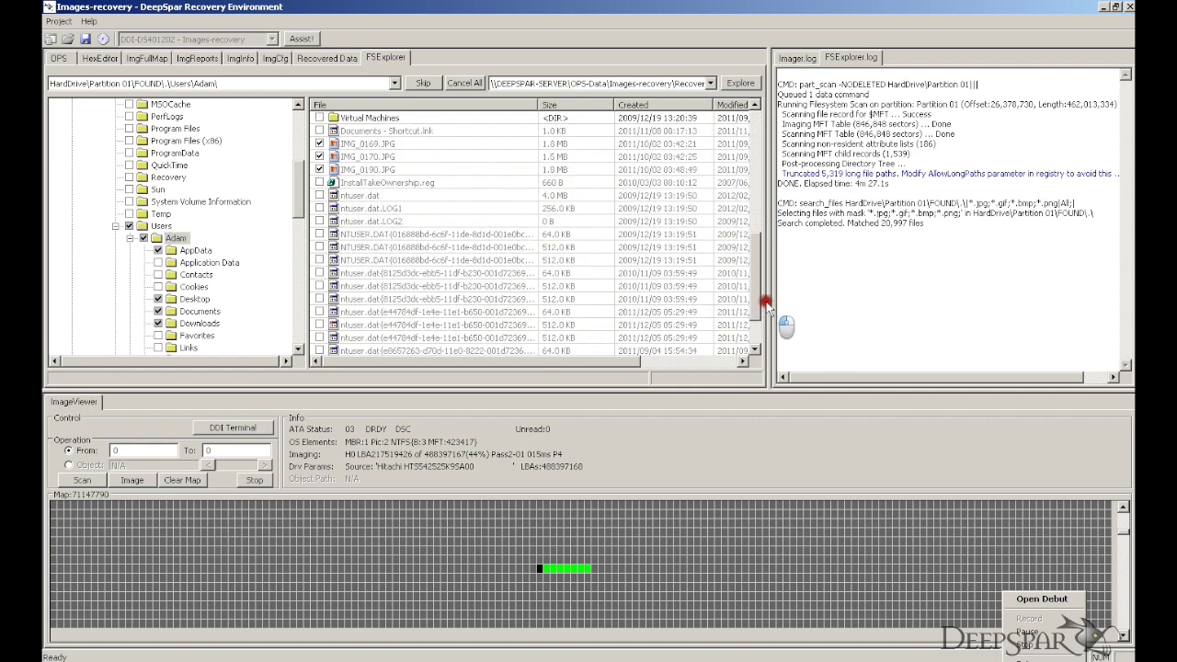
pyautogui.moveTo(765, 303); pyautogui.dragTo(760, 133)
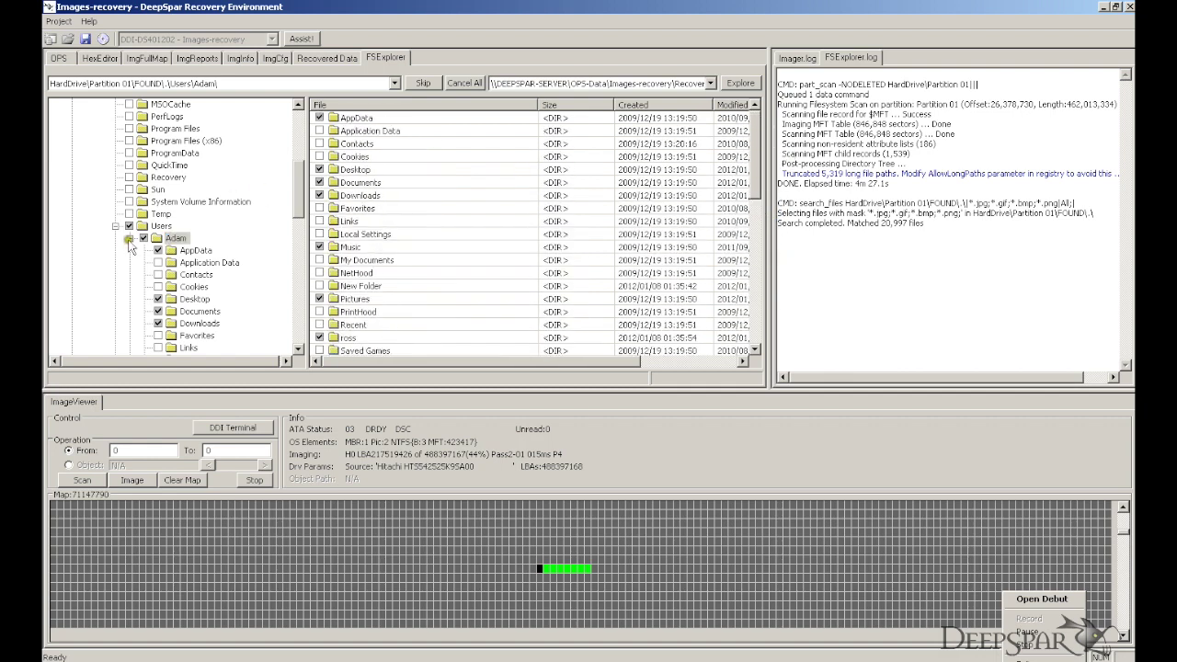
# - Image all selected picture files under Users at once, then widen the file list
pyautogui.rightClick(163, 226)
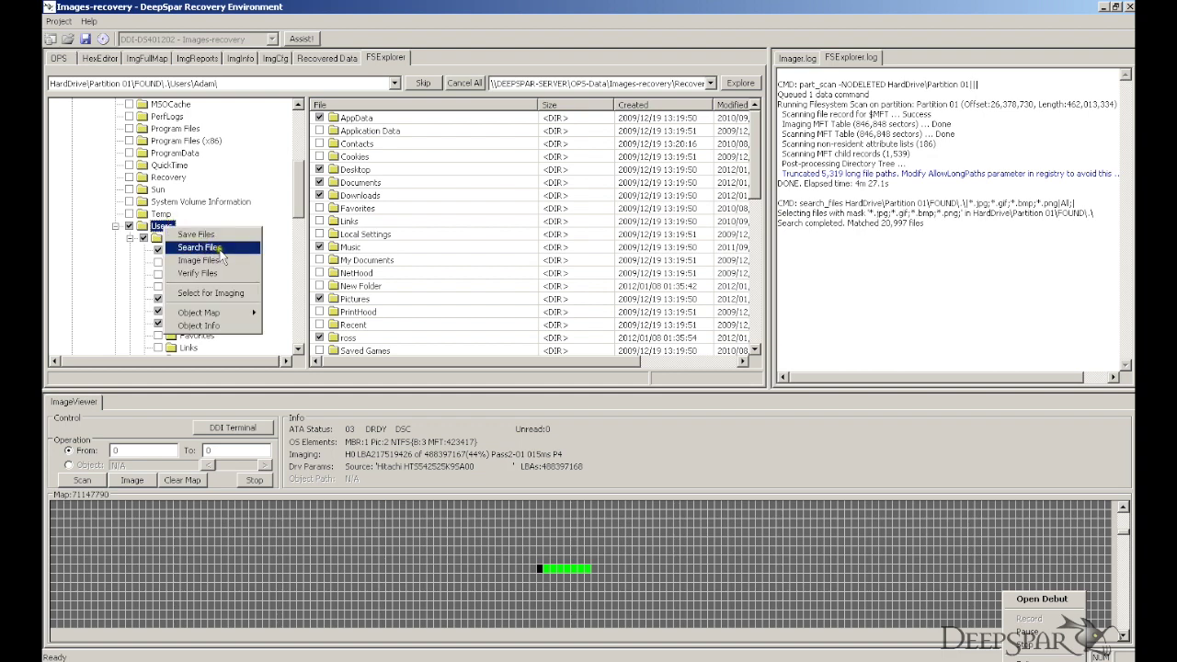
pyautogui.click(218, 260)
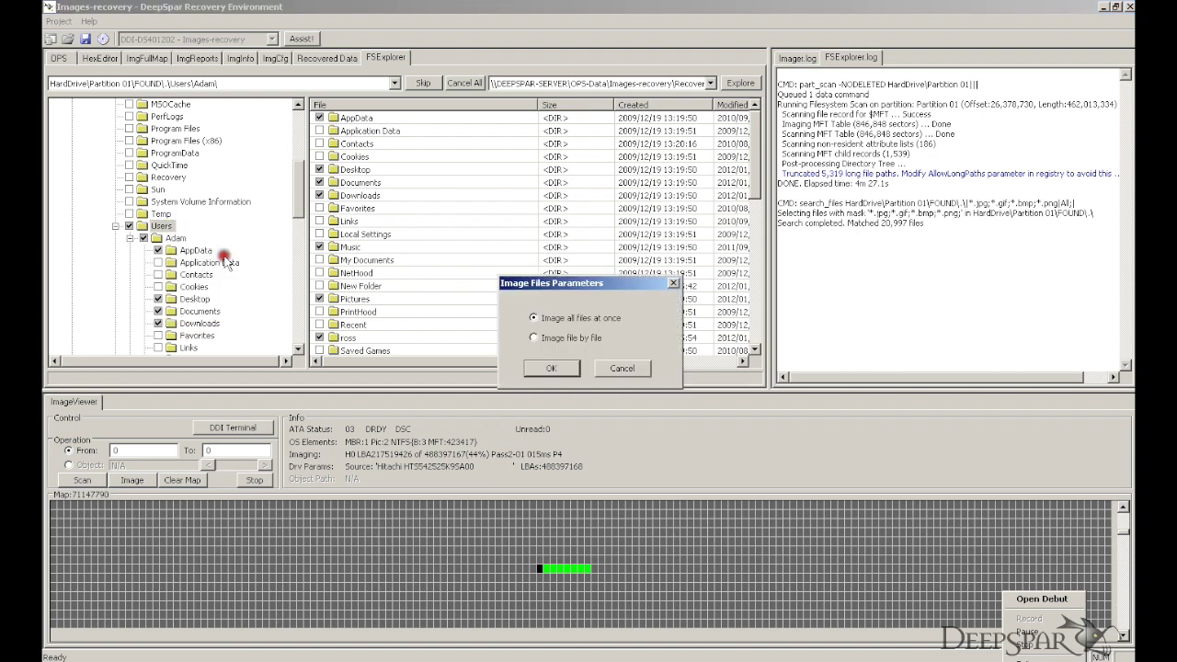
pyautogui.click(553, 368)
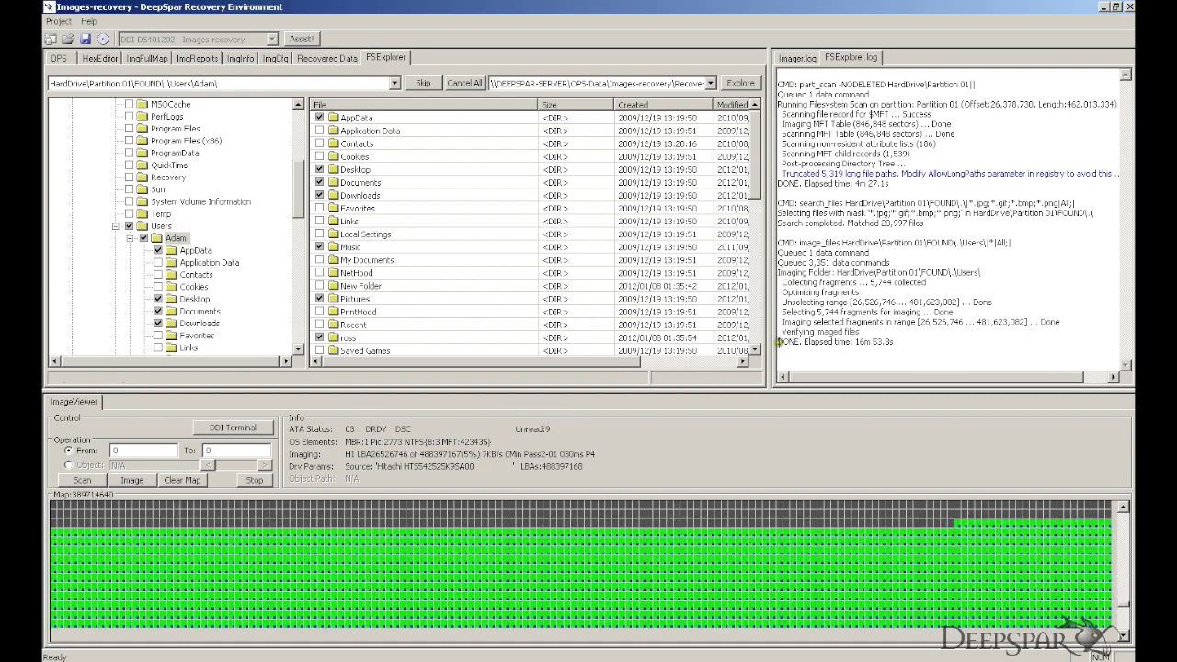
pyautogui.moveTo(779, 333); pyautogui.dragTo(896, 334)
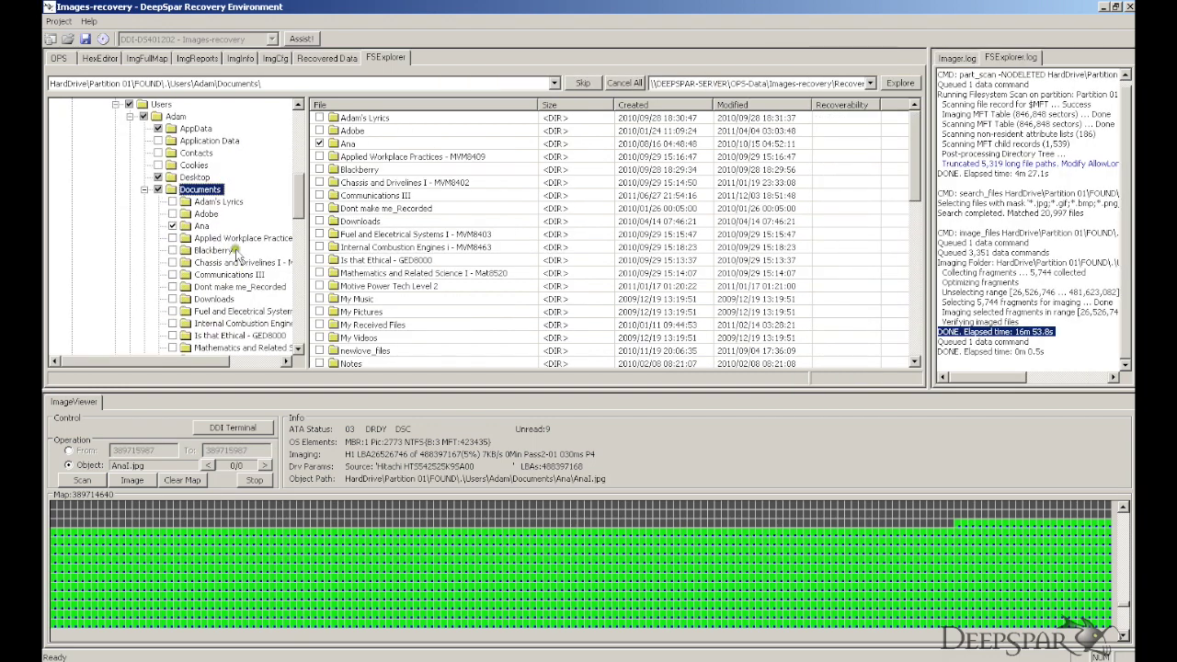
# - Inspect Ana1.jpg in Adam's Documents\Ana folder
pyautogui.click(206, 226)
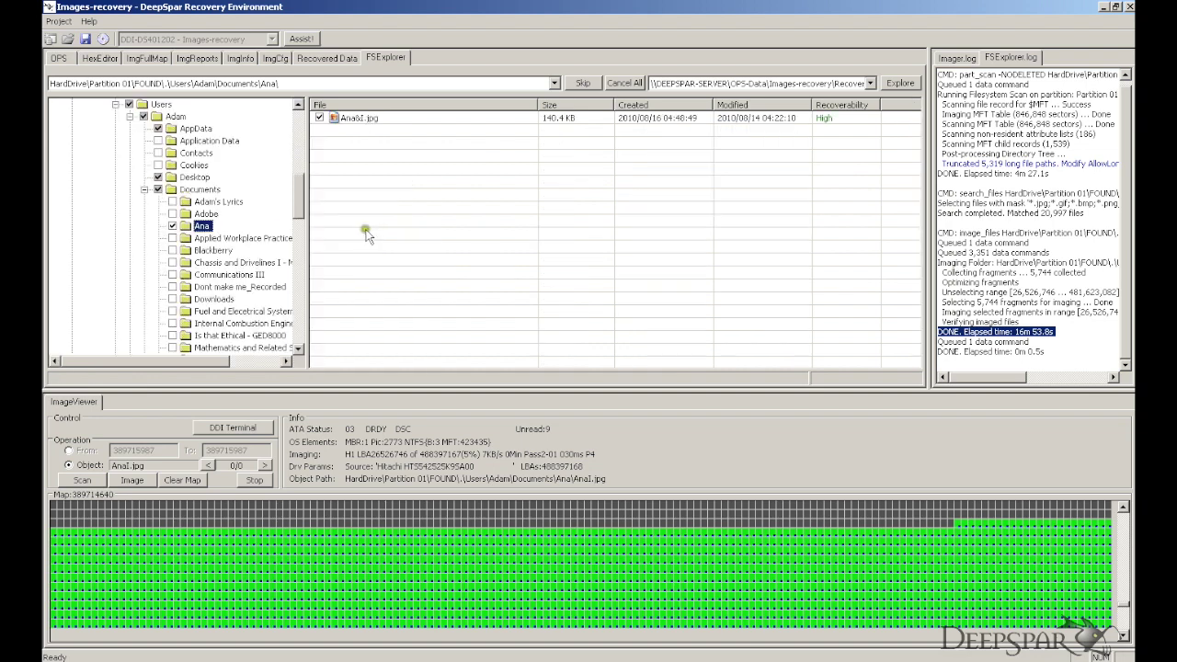
pyautogui.click(377, 121)
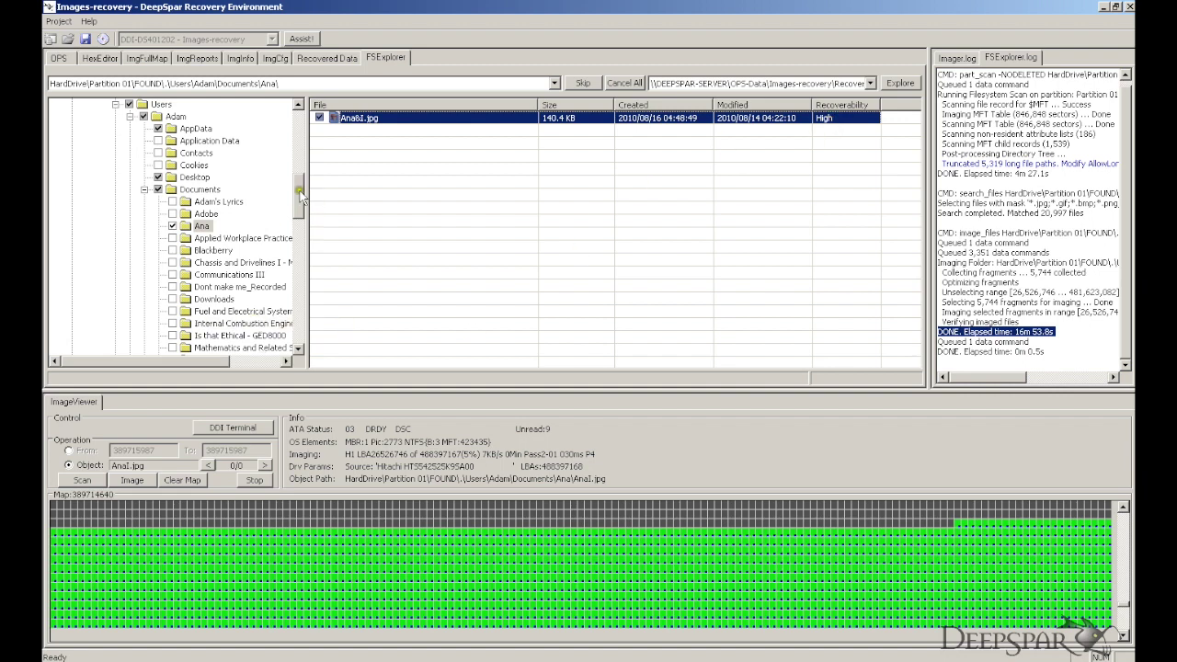
pyautogui.moveTo(298, 195); pyautogui.dragTo(297, 253)
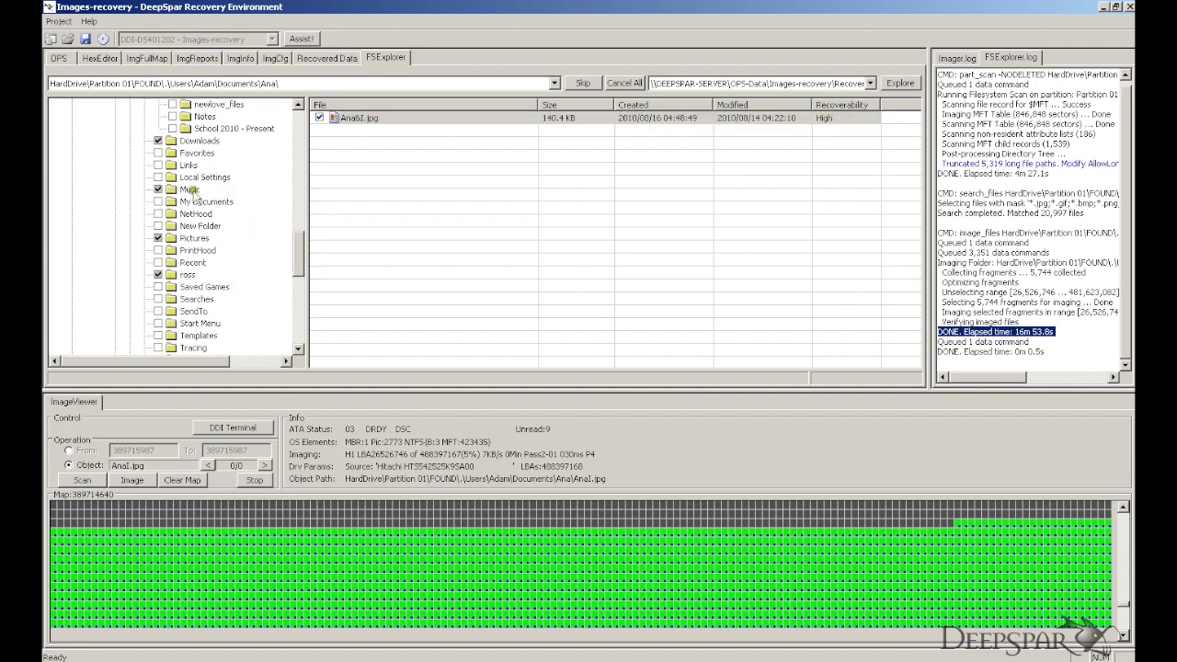
# - Sort Adam's Pictures by recoverability and inspect medium-rated IMG_0410 and IMG_0411
pyautogui.click(193, 239)
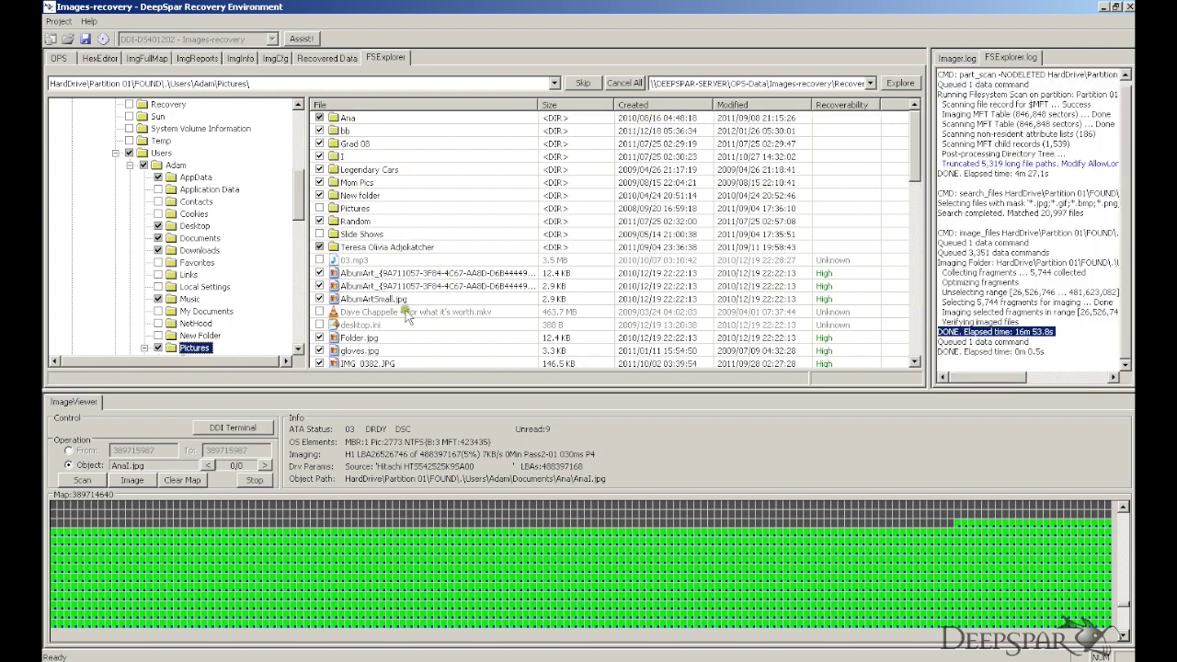
pyautogui.click(853, 105)
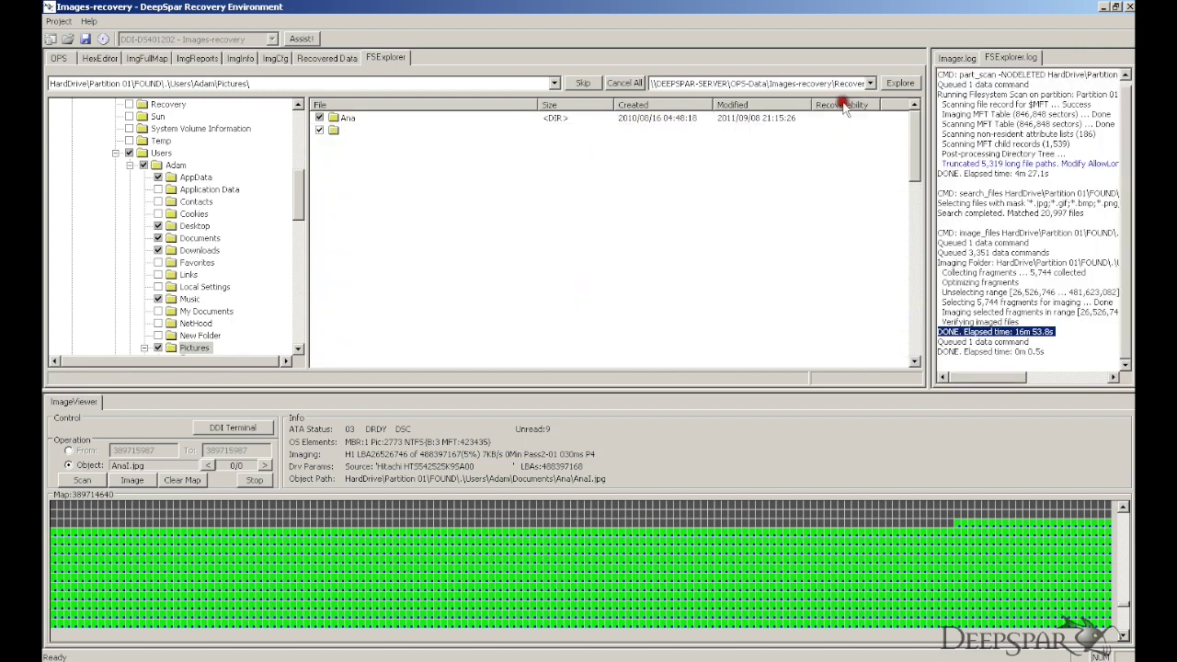
pyautogui.scroll(-2, 869, 255)
pyautogui.scroll(-2, 872, 262)
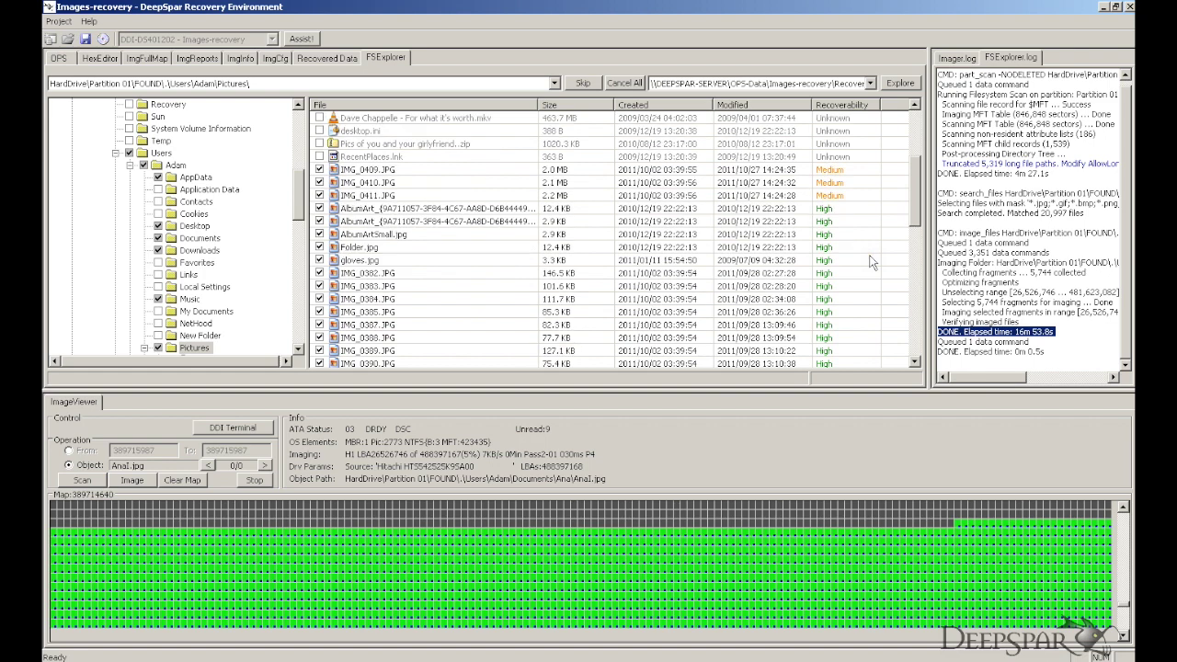
pyautogui.click(842, 171)
pyautogui.click(841, 195)
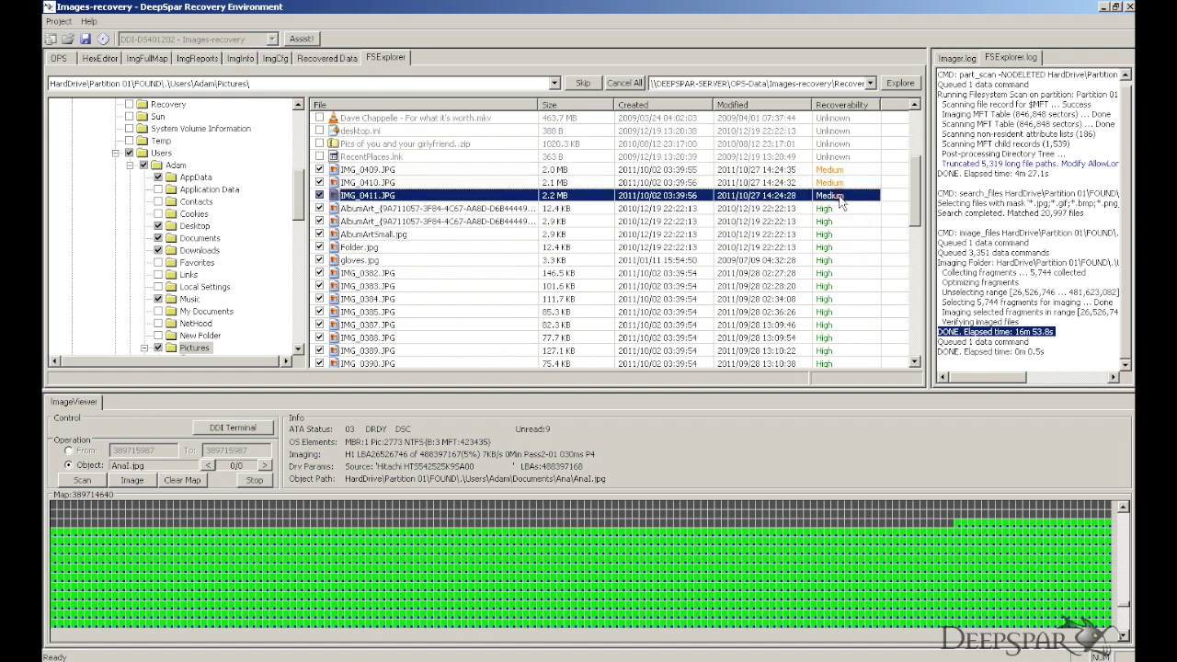
# - Scroll through the sorted pictures and open the Grad 08 folder
pyautogui.scroll(-1, 188, 230)
pyautogui.scroll(-2, 189, 269)
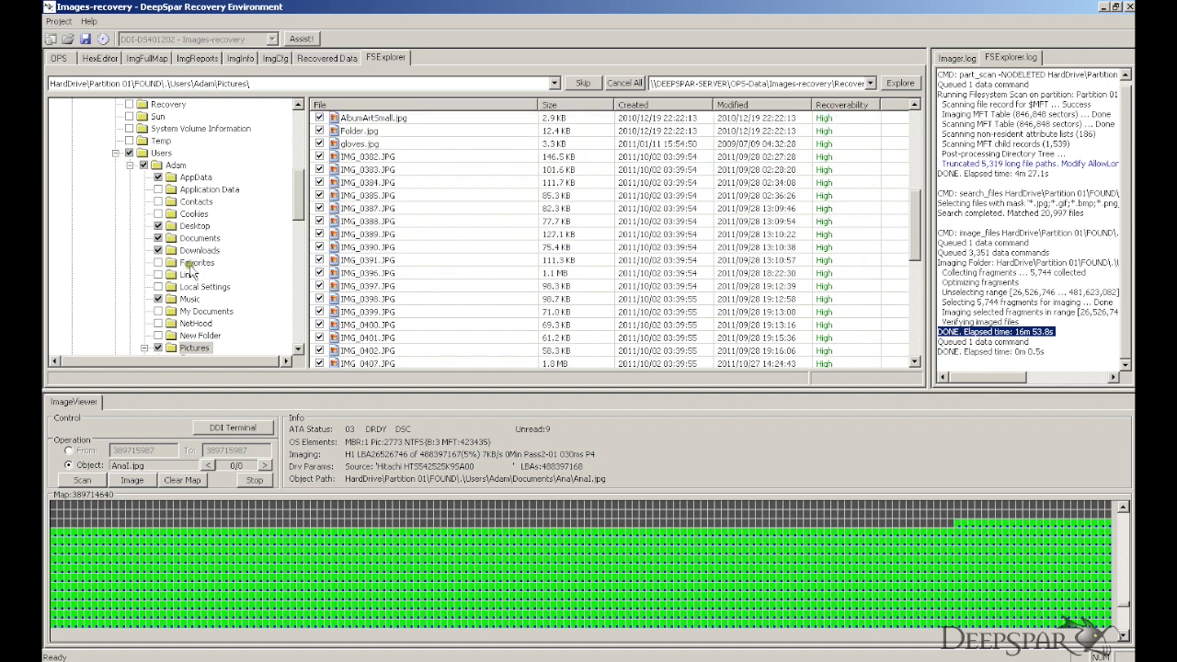
pyautogui.scroll(-3, 455, 245)
pyautogui.scroll(-3, 456, 248)
pyautogui.scroll(-1, 457, 251)
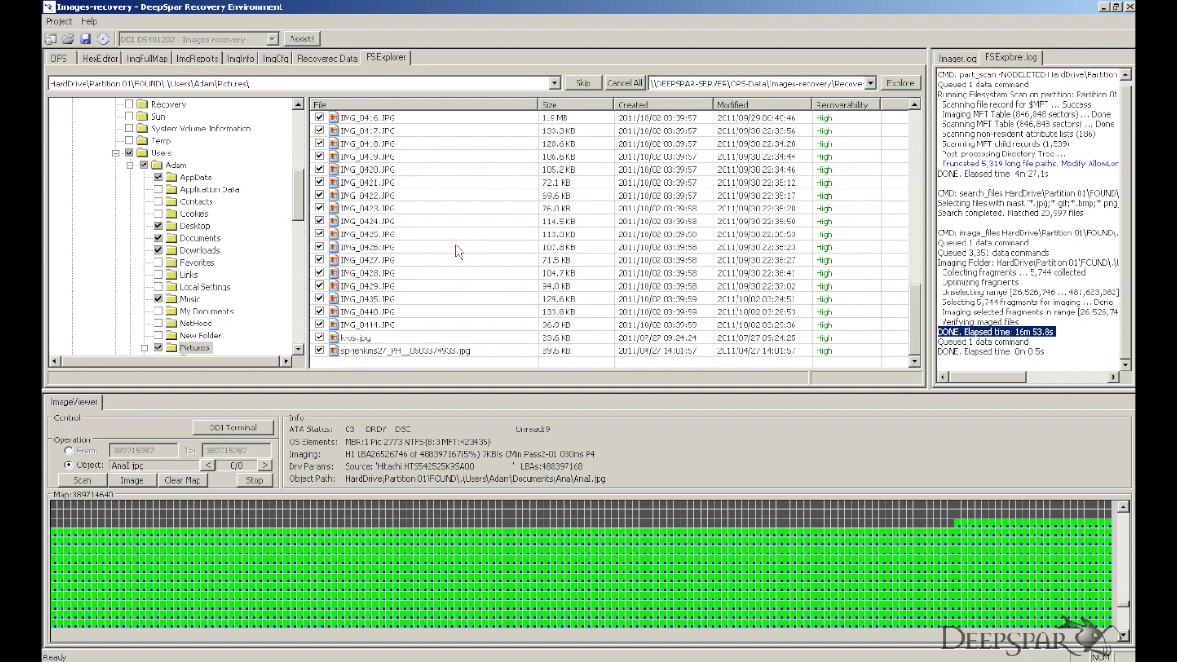
pyautogui.scroll(5, 458, 249)
pyautogui.scroll(3, 455, 246)
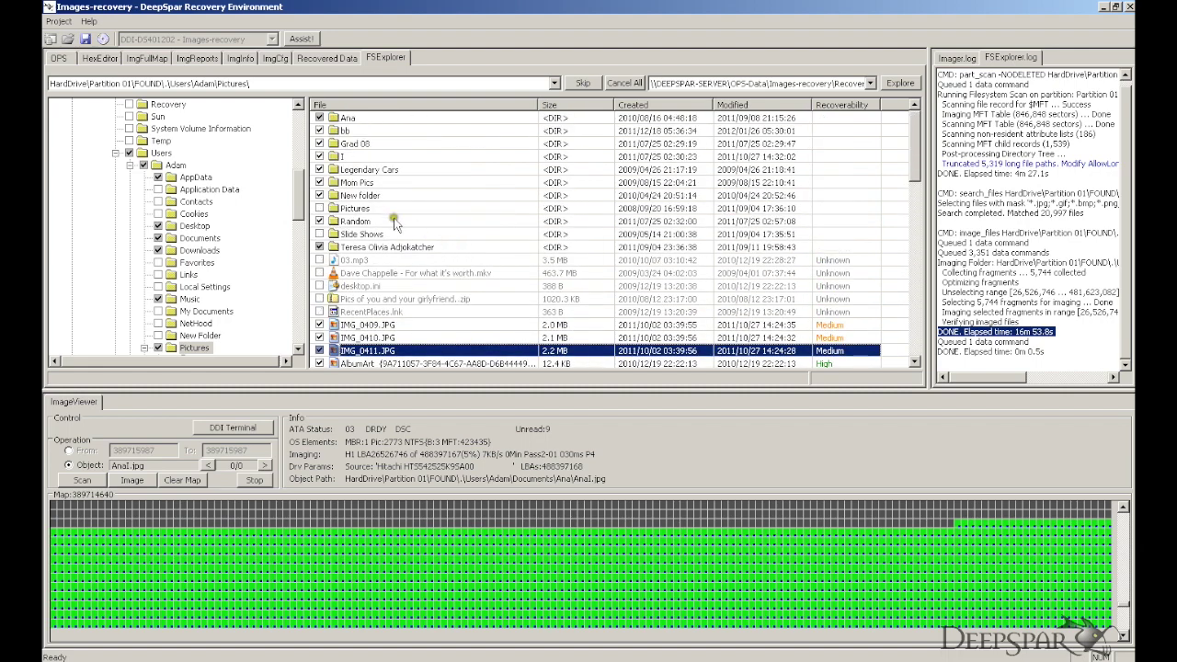
pyautogui.doubleClick(380, 201)
# - Save Adam's selected Pictures files to the network Recovered folder and explore the output
pyautogui.rightClick(194, 315)
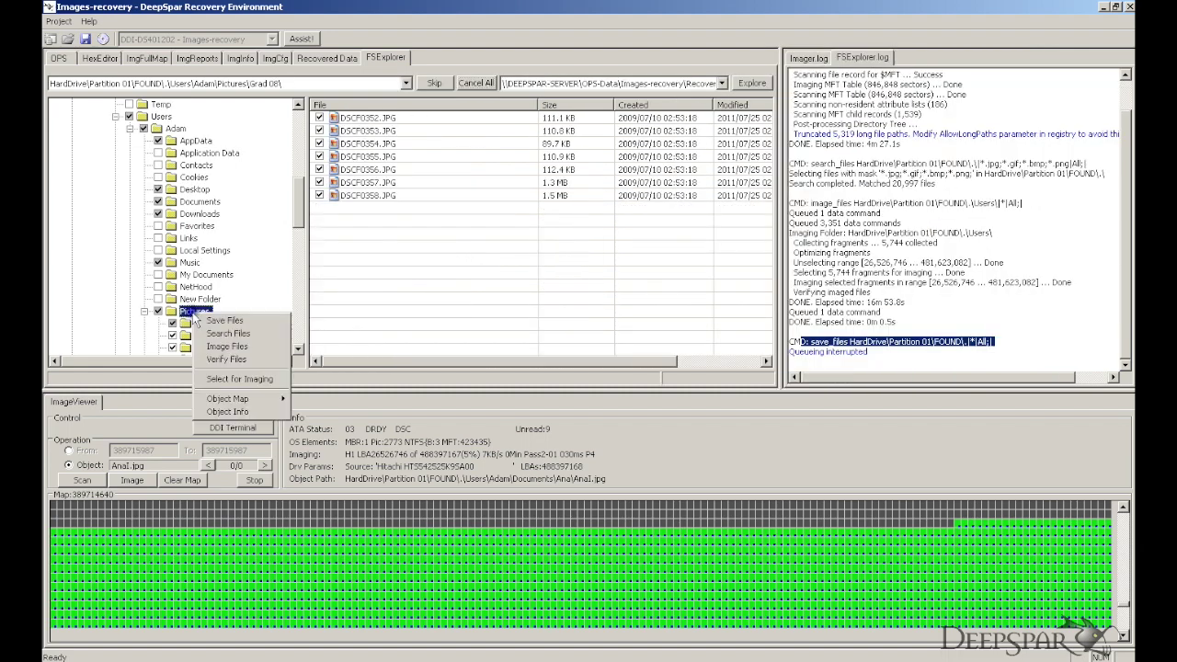
pyautogui.click(213, 320)
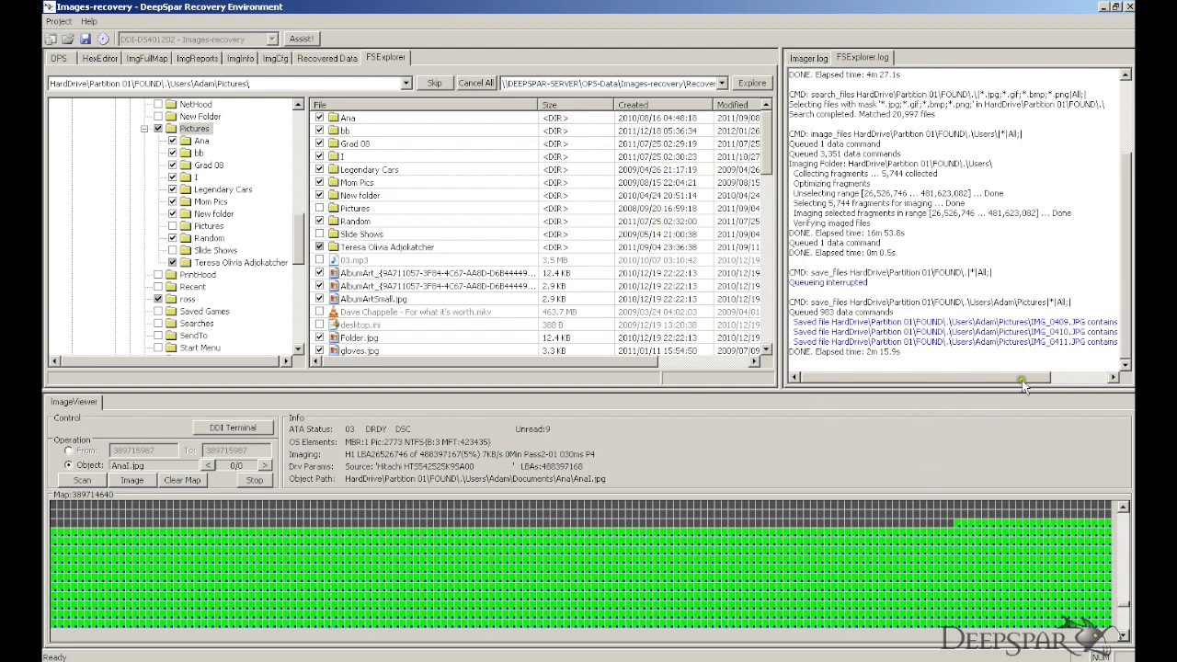
pyautogui.moveTo(1022, 377); pyautogui.dragTo(1048, 377)
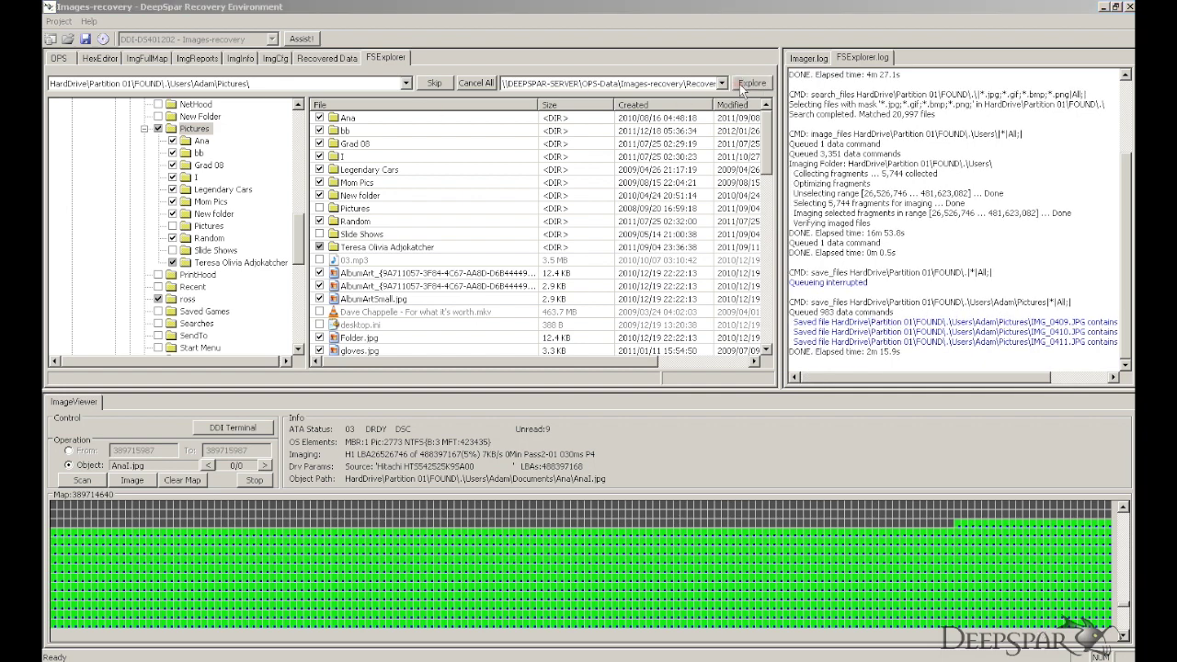
pyautogui.click(341, 99)
# - Browse to the recovered Recovered\HD\P01\FOUND\Users\Adam\Pictures folder
pyautogui.click(359, 162)
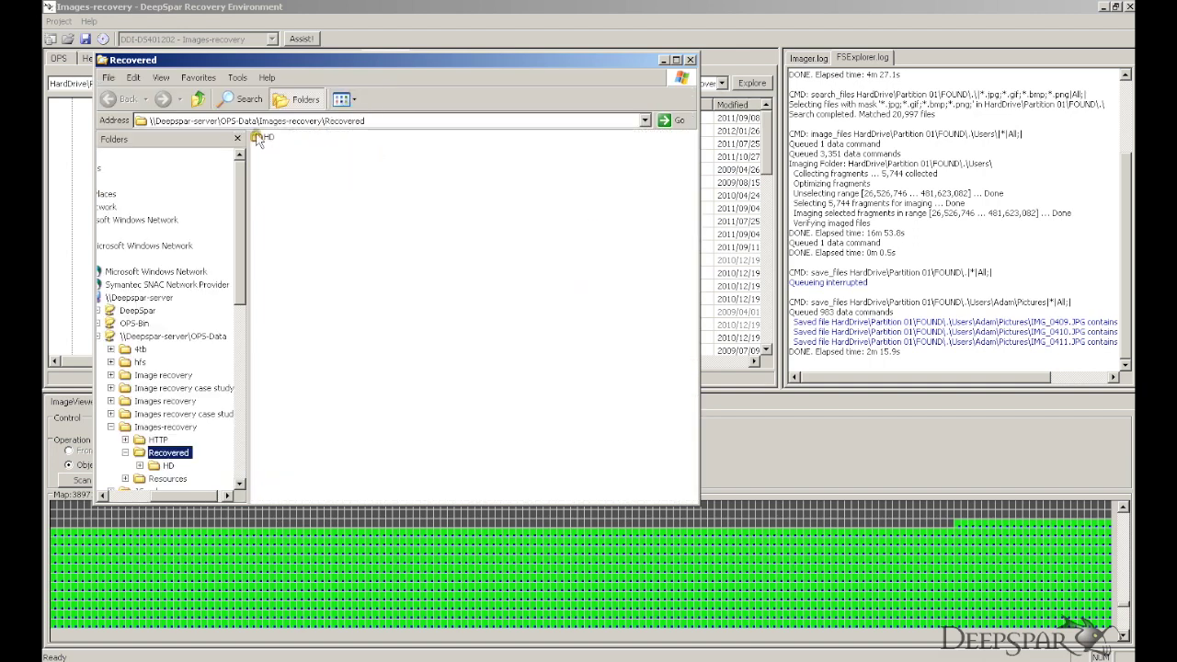
pyautogui.doubleClick(262, 138)
pyautogui.click(299, 98)
pyautogui.doubleClick(276, 147)
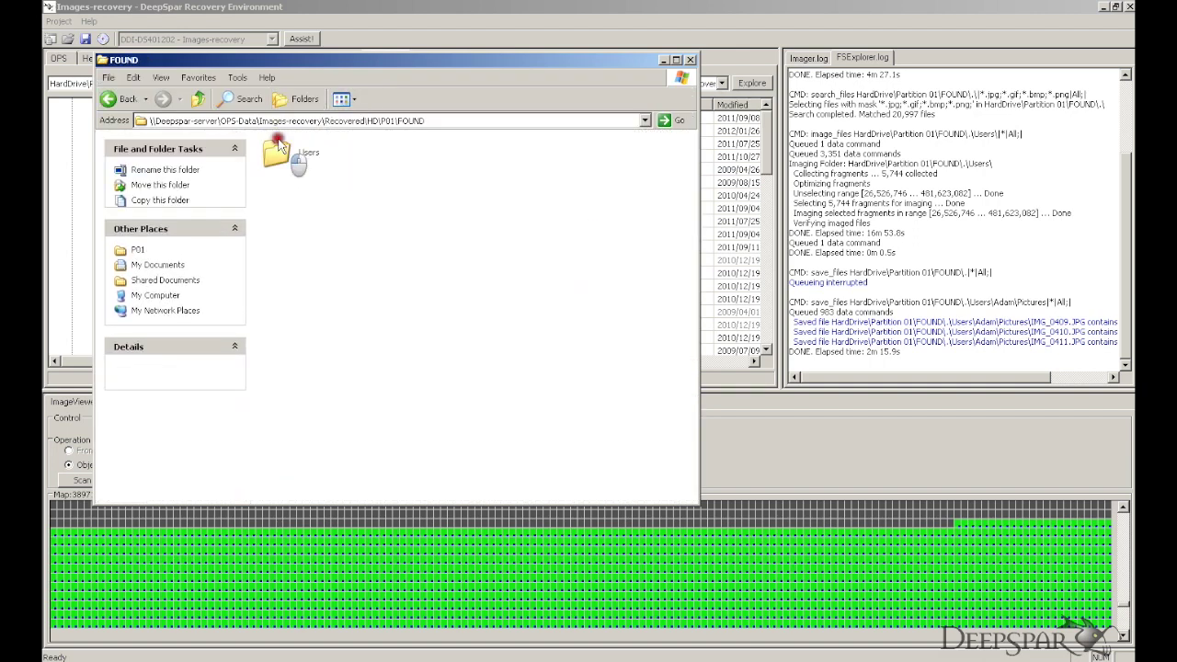
pyautogui.doubleClick(294, 158)
# - View recovered photos IMG_0409, IMG_0410 and IMG_0411 in Picture and Fax Viewer
pyautogui.doubleClick(528, 203)
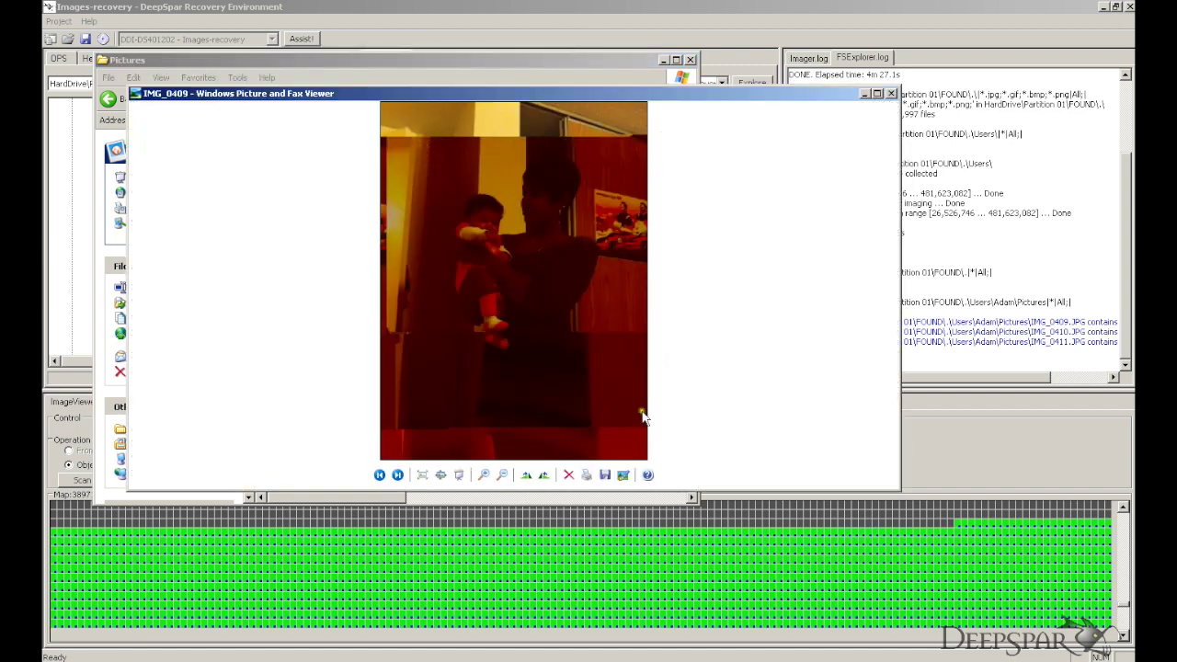
pyautogui.click(890, 93)
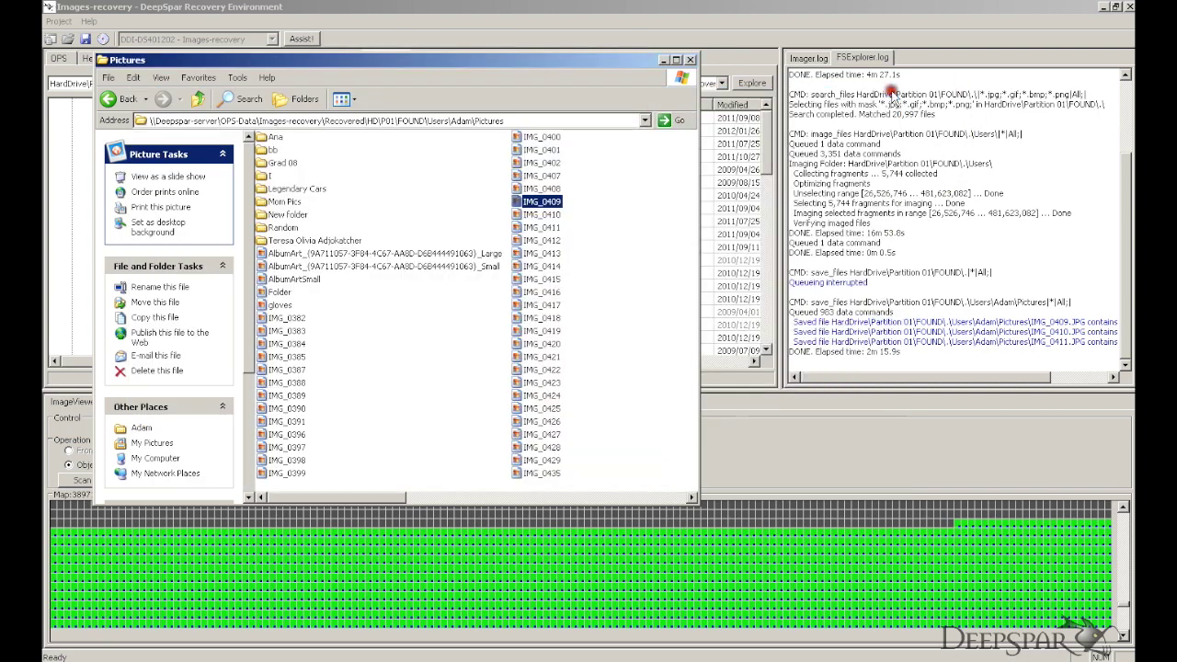
pyautogui.doubleClick(552, 214)
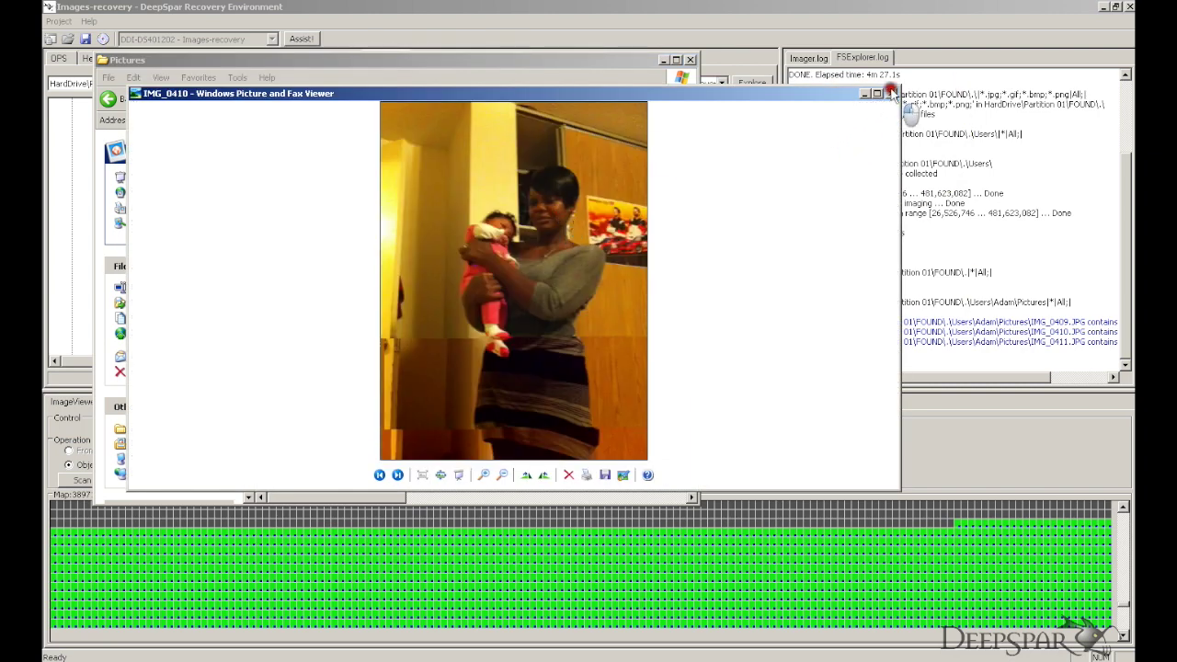
pyautogui.click(890, 93)
pyautogui.doubleClick(543, 232)
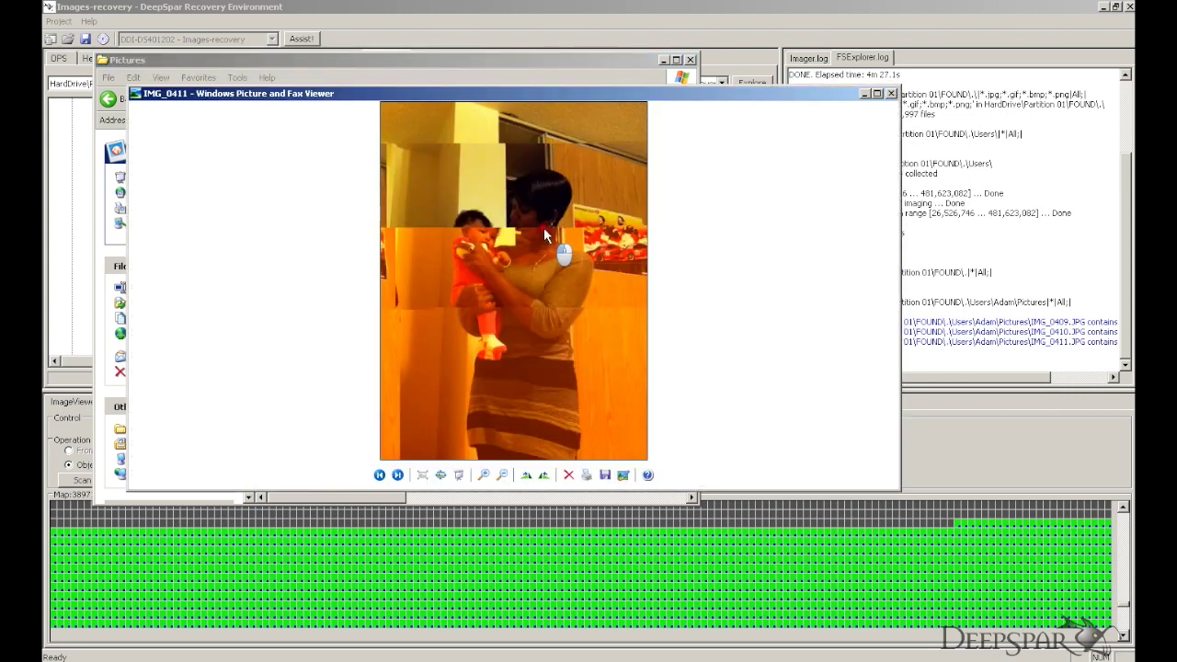